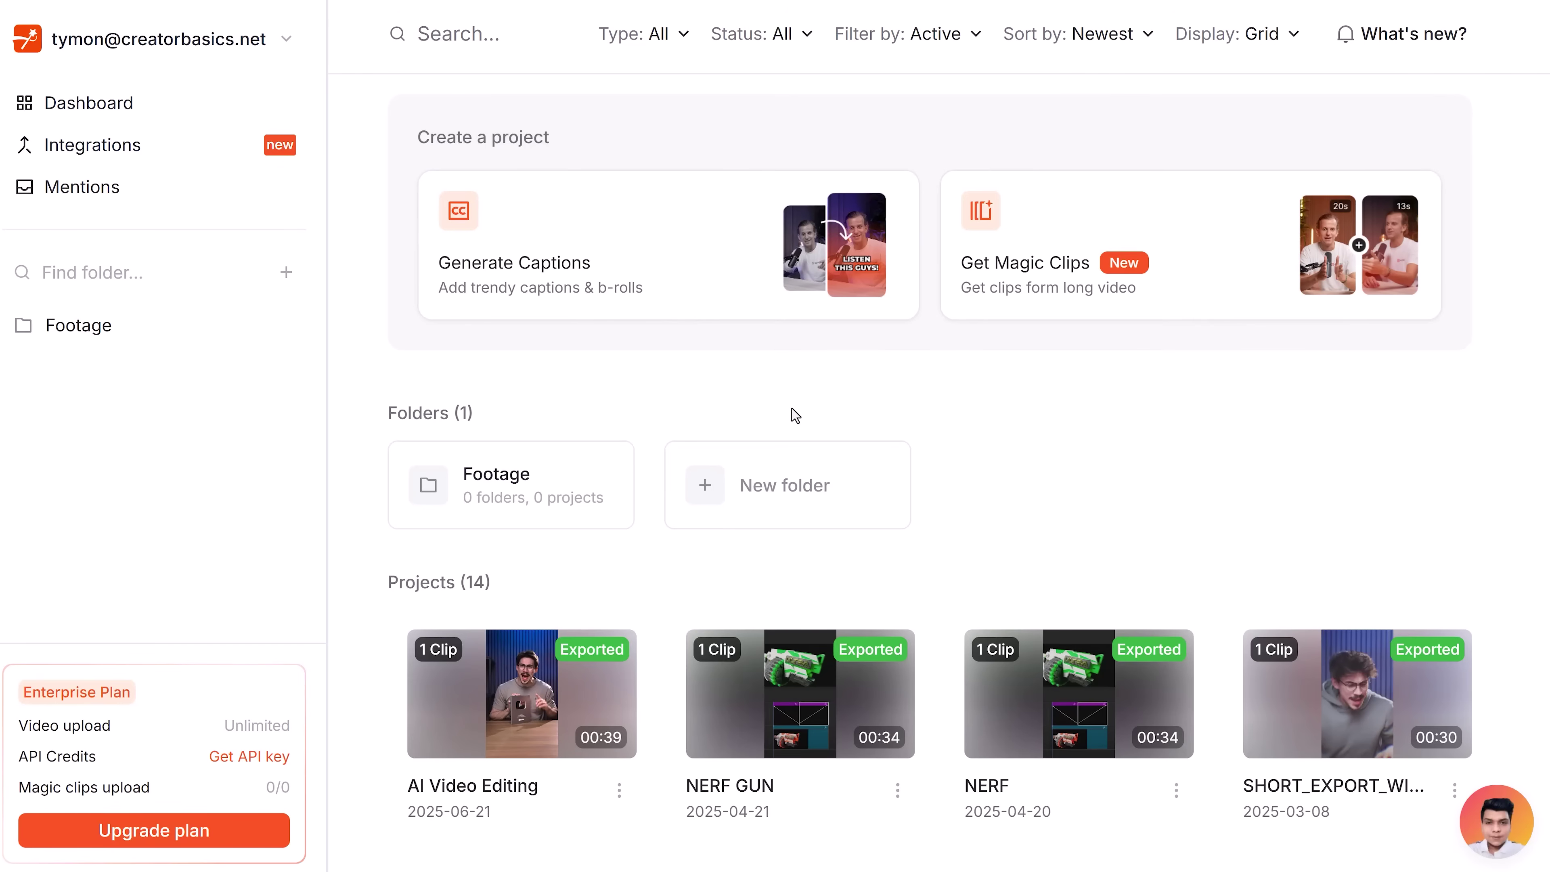
Start a new project by uploading the vertical video, keeping American English as the spoken language.
{"action": "left_click", "coordinate": [686, 294]}
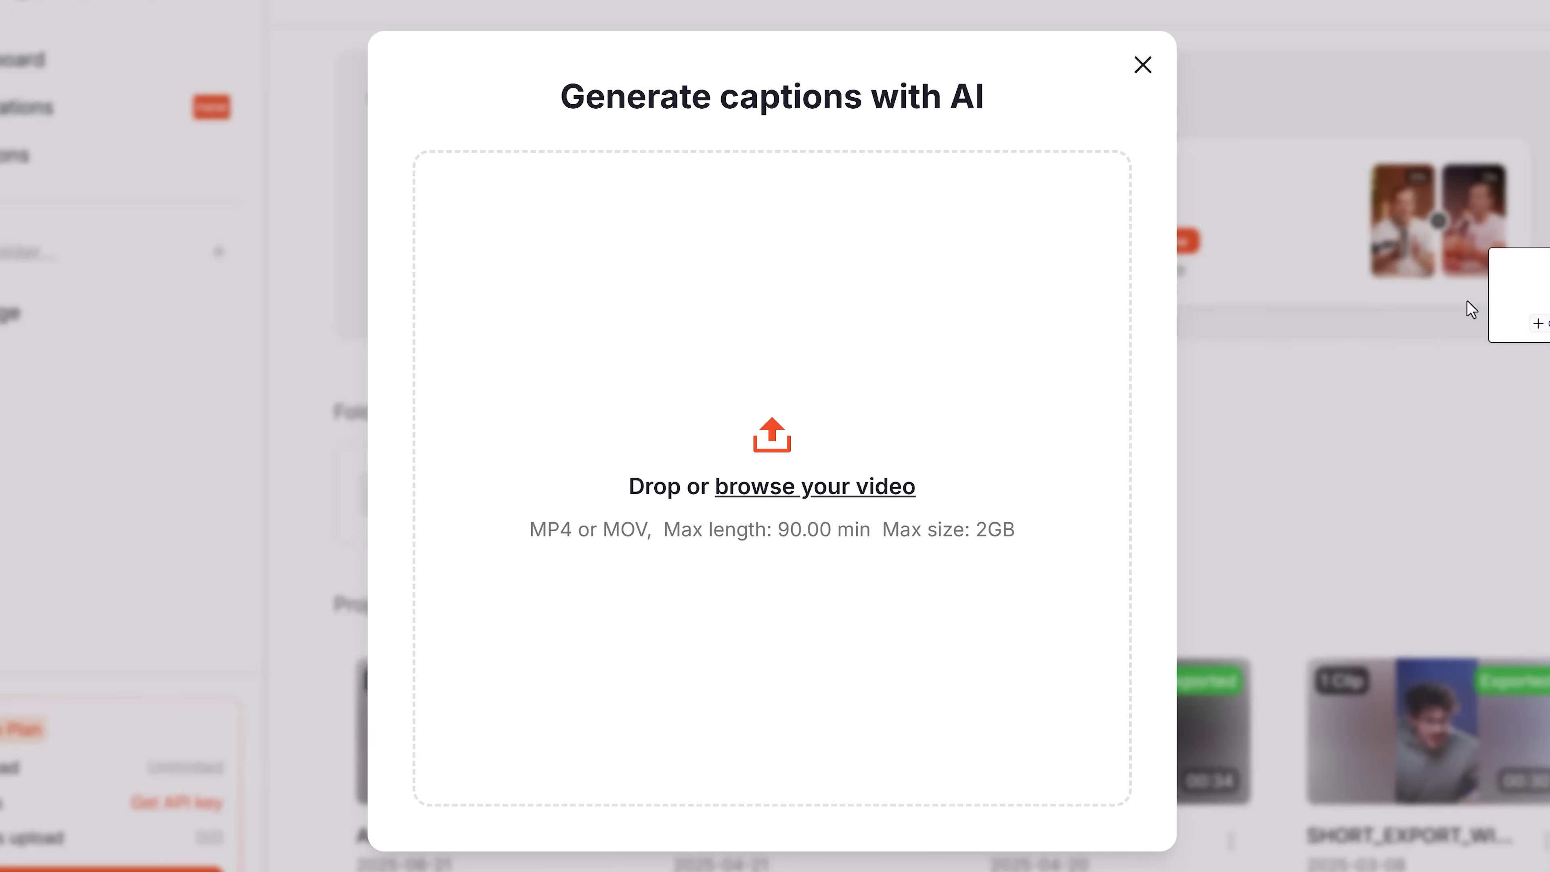
{"action": "left_click_drag", "start_coordinate": [1470, 305], "coordinate": [797, 332]}
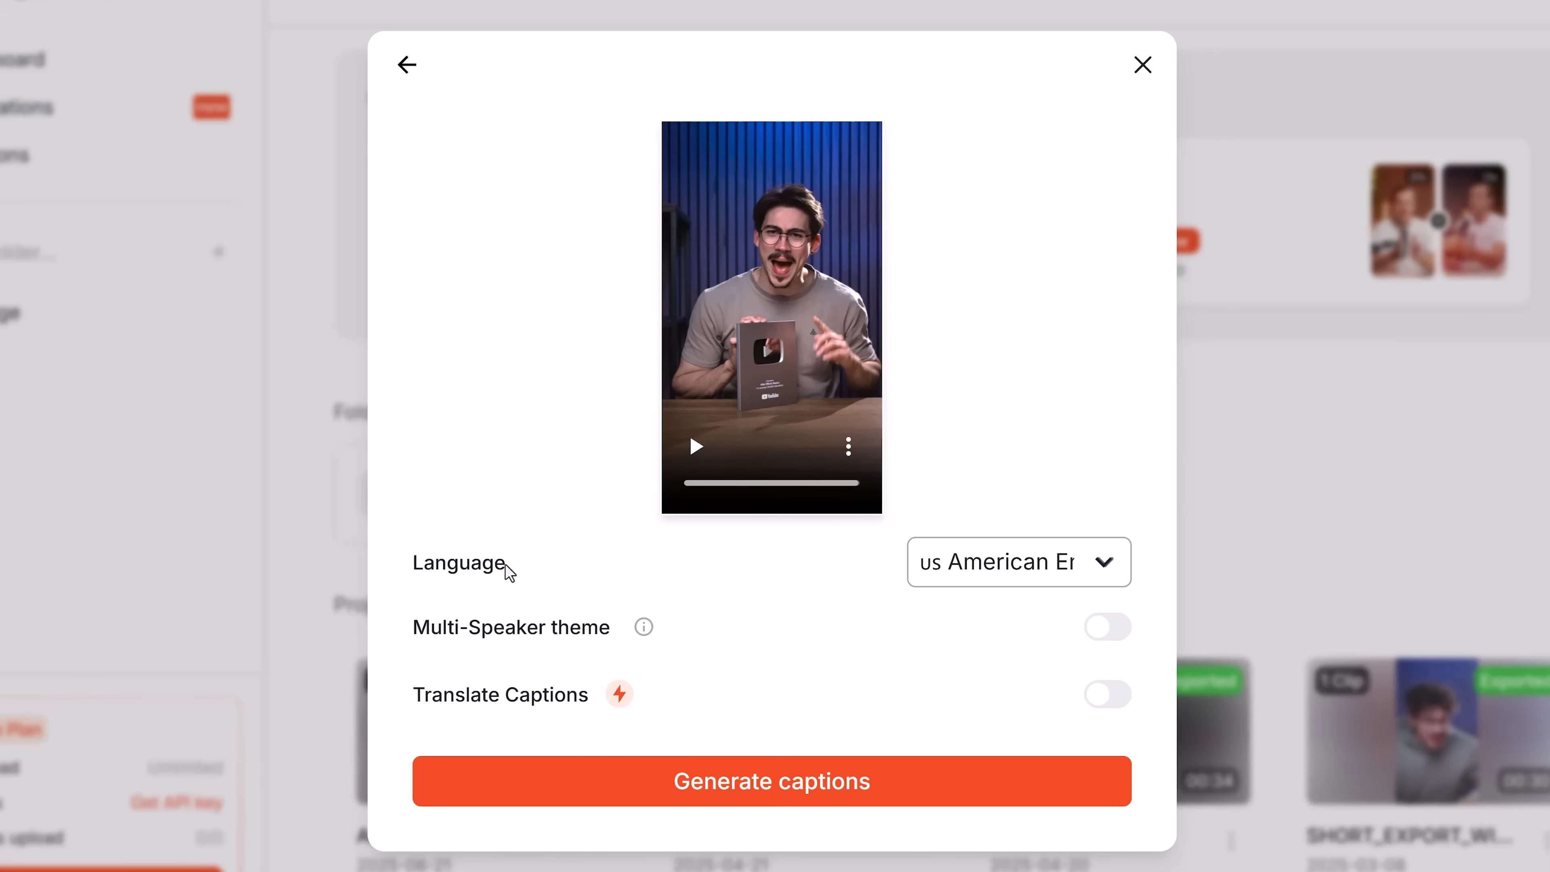
{"action": "left_click", "coordinate": [1105, 567]}
{"action": "left_click_drag", "start_coordinate": [1184, 513], "coordinate": [1181, 456]}
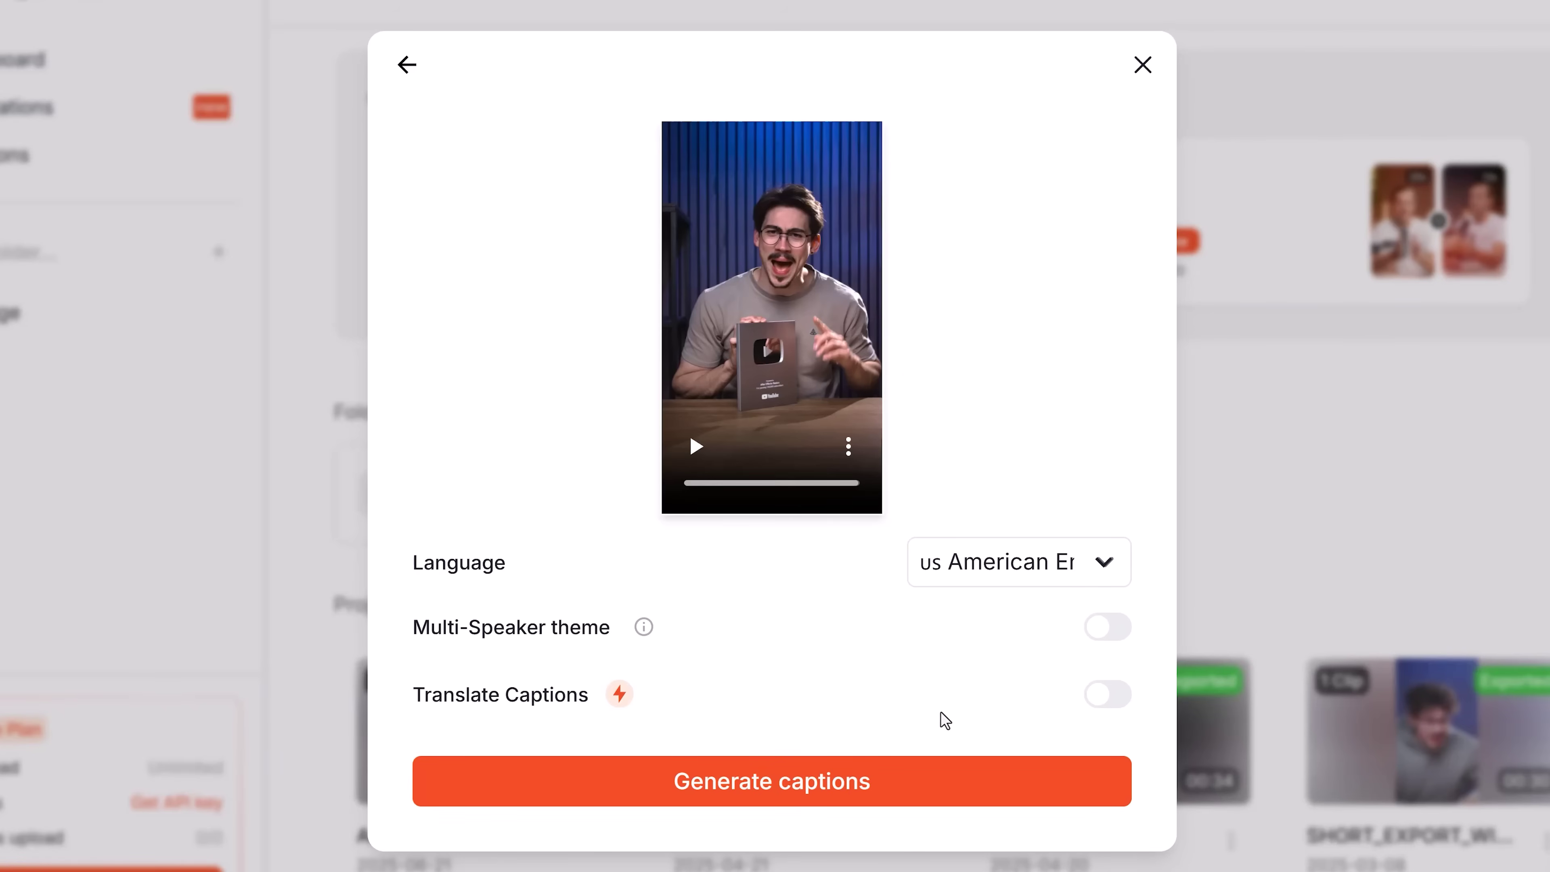
Leave caption translation off and generate the captions.
{"action": "left_click", "coordinate": [1105, 696]}
{"action": "left_click", "coordinate": [1044, 695]}
{"action": "scroll", "coordinate": [1028, 104], "scroll_direction": "up", "scroll_amount": 15}
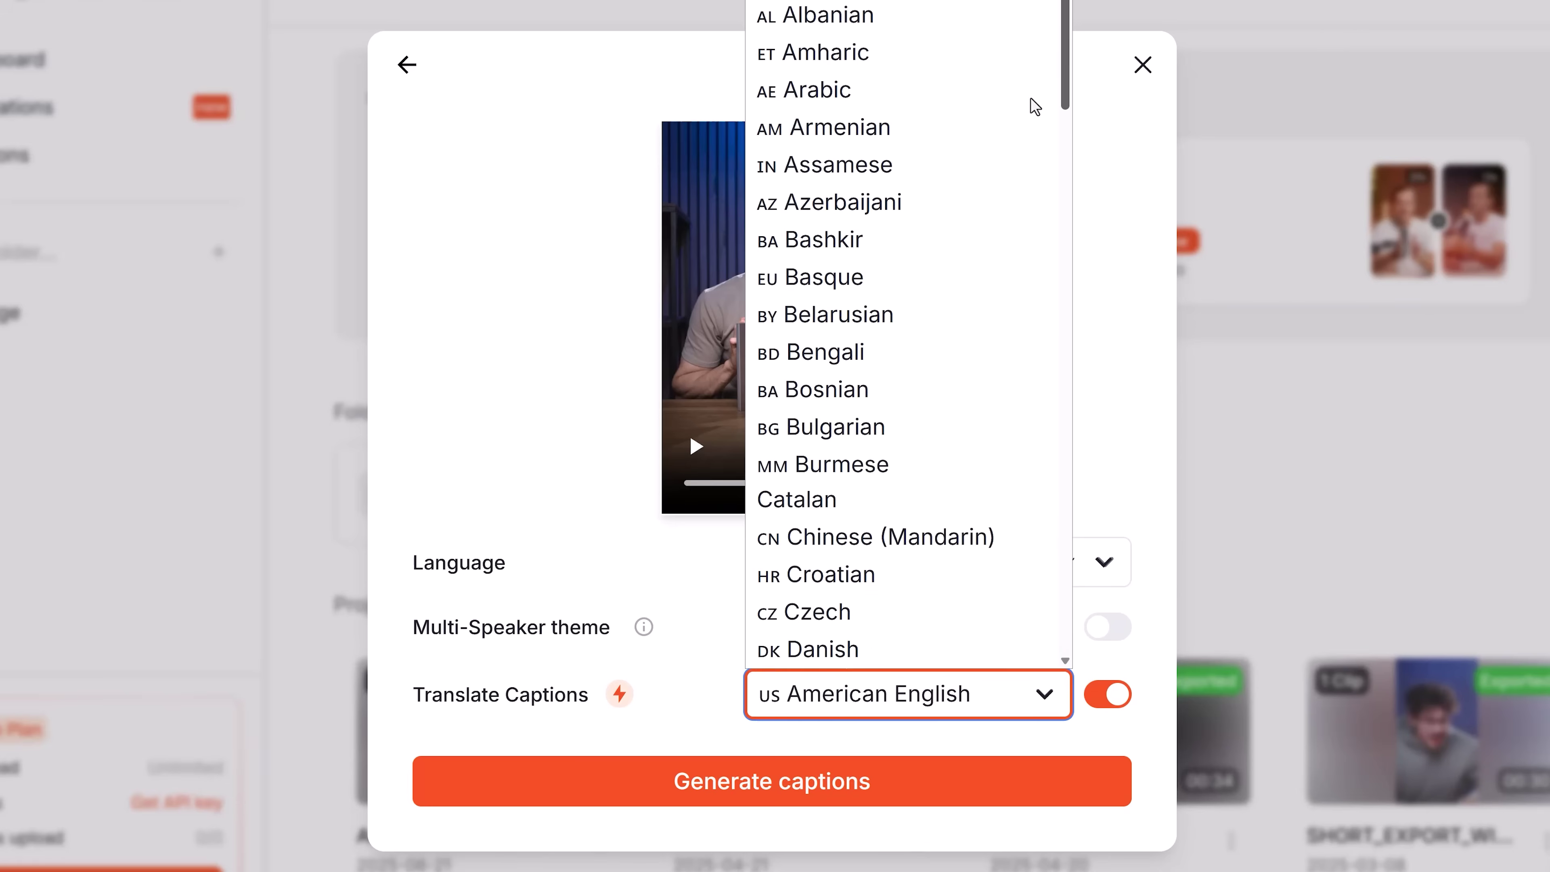
{"action": "scroll", "coordinate": [1042, 180], "scroll_direction": "down", "scroll_amount": 3}
{"action": "left_click", "coordinate": [1044, 694]}
{"action": "left_click", "coordinate": [1102, 696]}
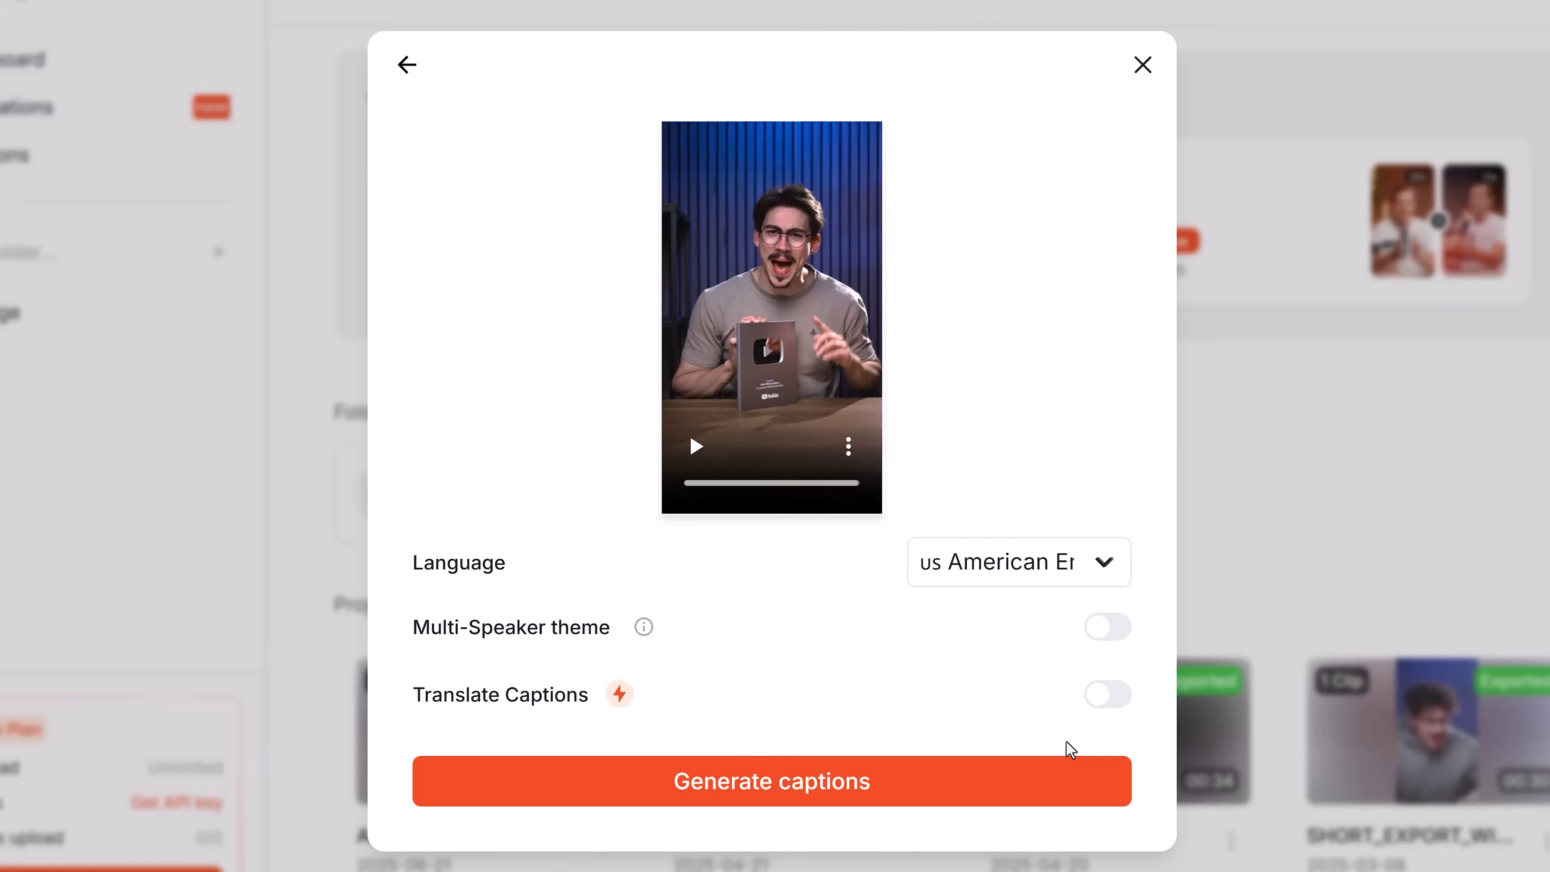
{"action": "left_click", "coordinate": [901, 779]}
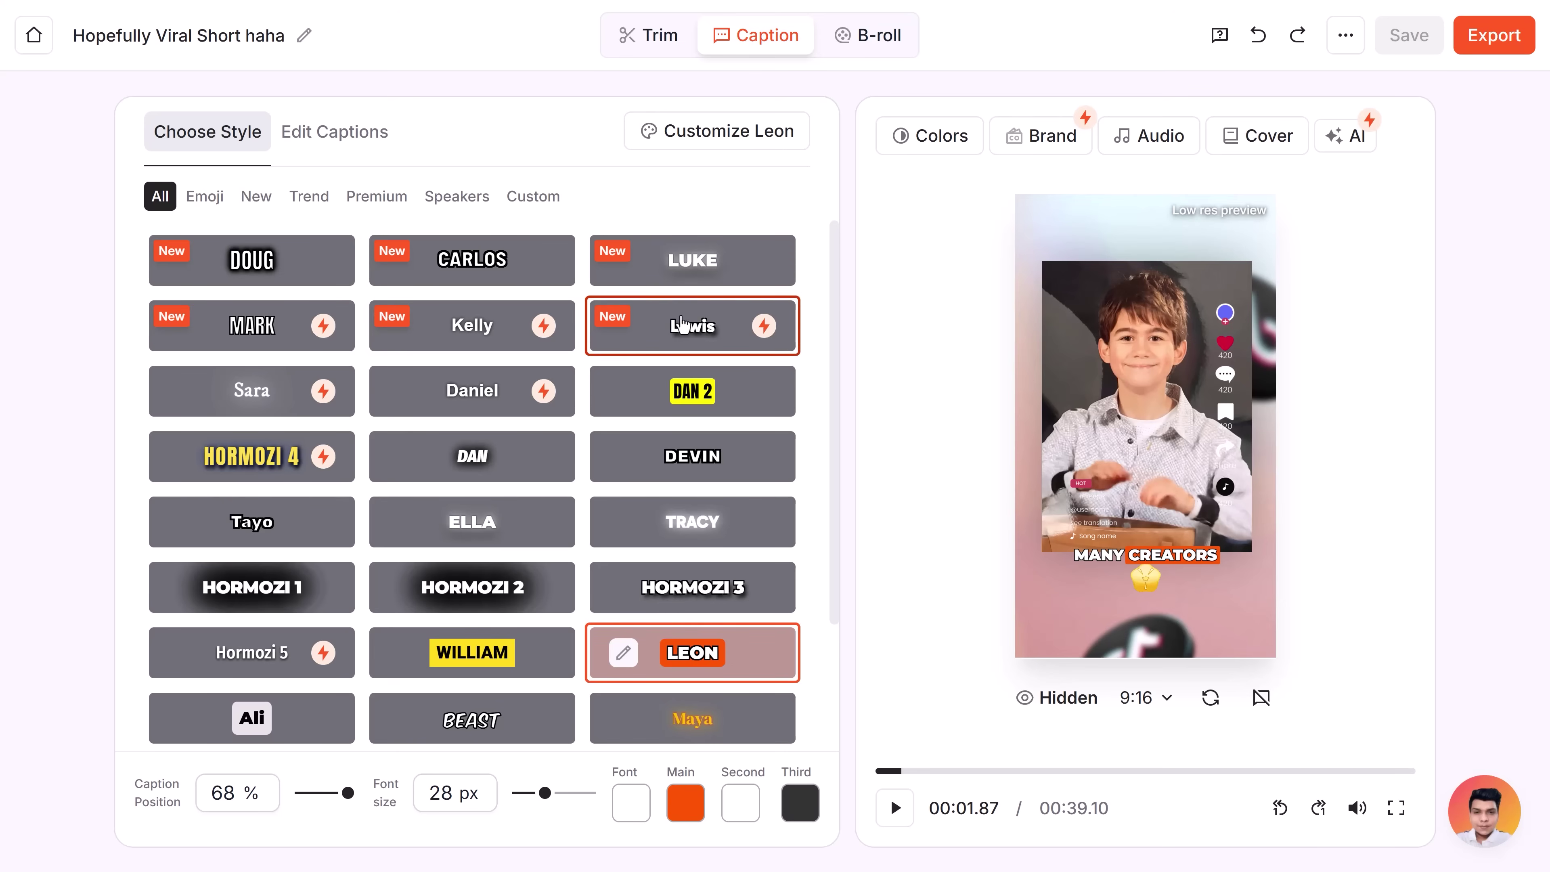
Apply the Lewis caption style at 53 px font size and 57% position, then preview it.
{"action": "left_click", "coordinate": [684, 325]}
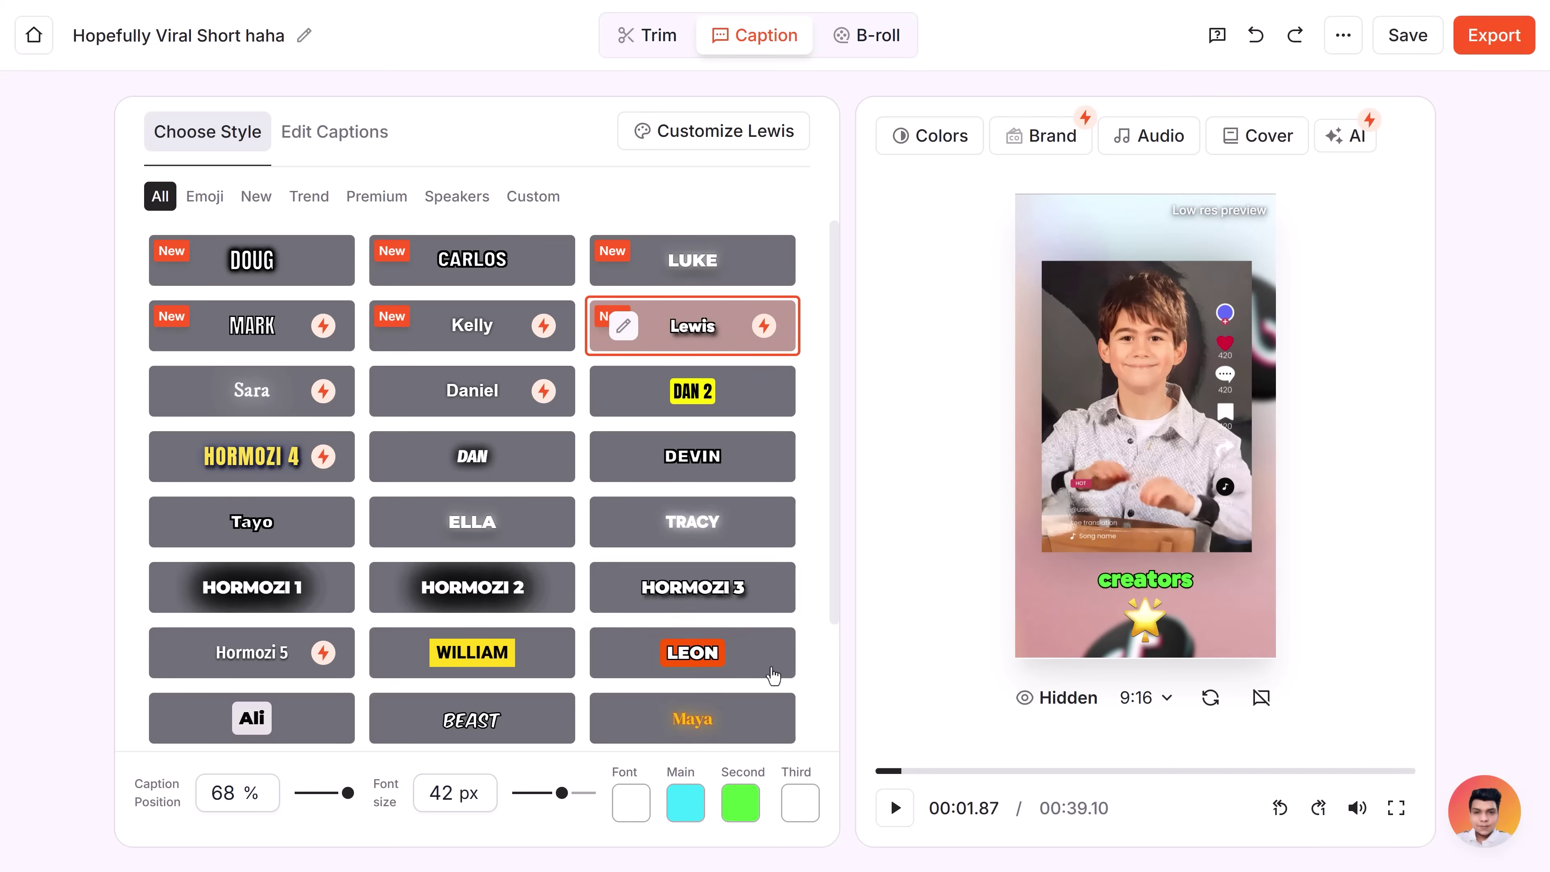
{"action": "mouse_move", "coordinate": [348, 792]}
{"action": "left_mouse_down"}
{"action": "mouse_move", "coordinate": [321, 794]}
{"action": "mouse_move", "coordinate": [347, 793]}
{"action": "left_mouse_up"}
{"action": "left_click_drag", "start_coordinate": [562, 792], "coordinate": [575, 794]}
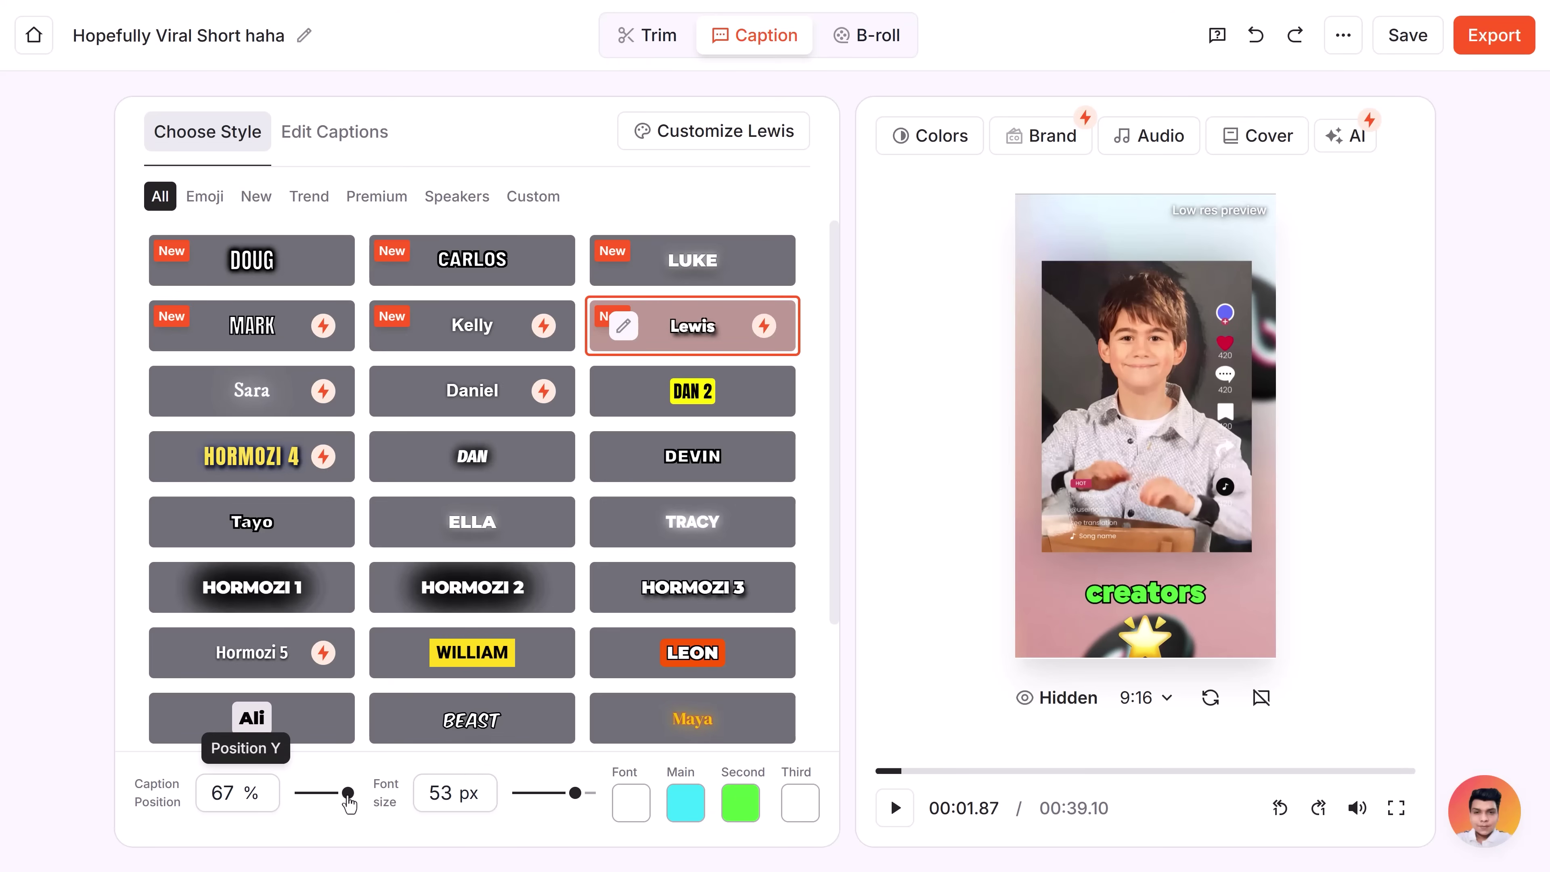
{"action": "left_click_drag", "start_coordinate": [347, 793], "coordinate": [346, 792]}
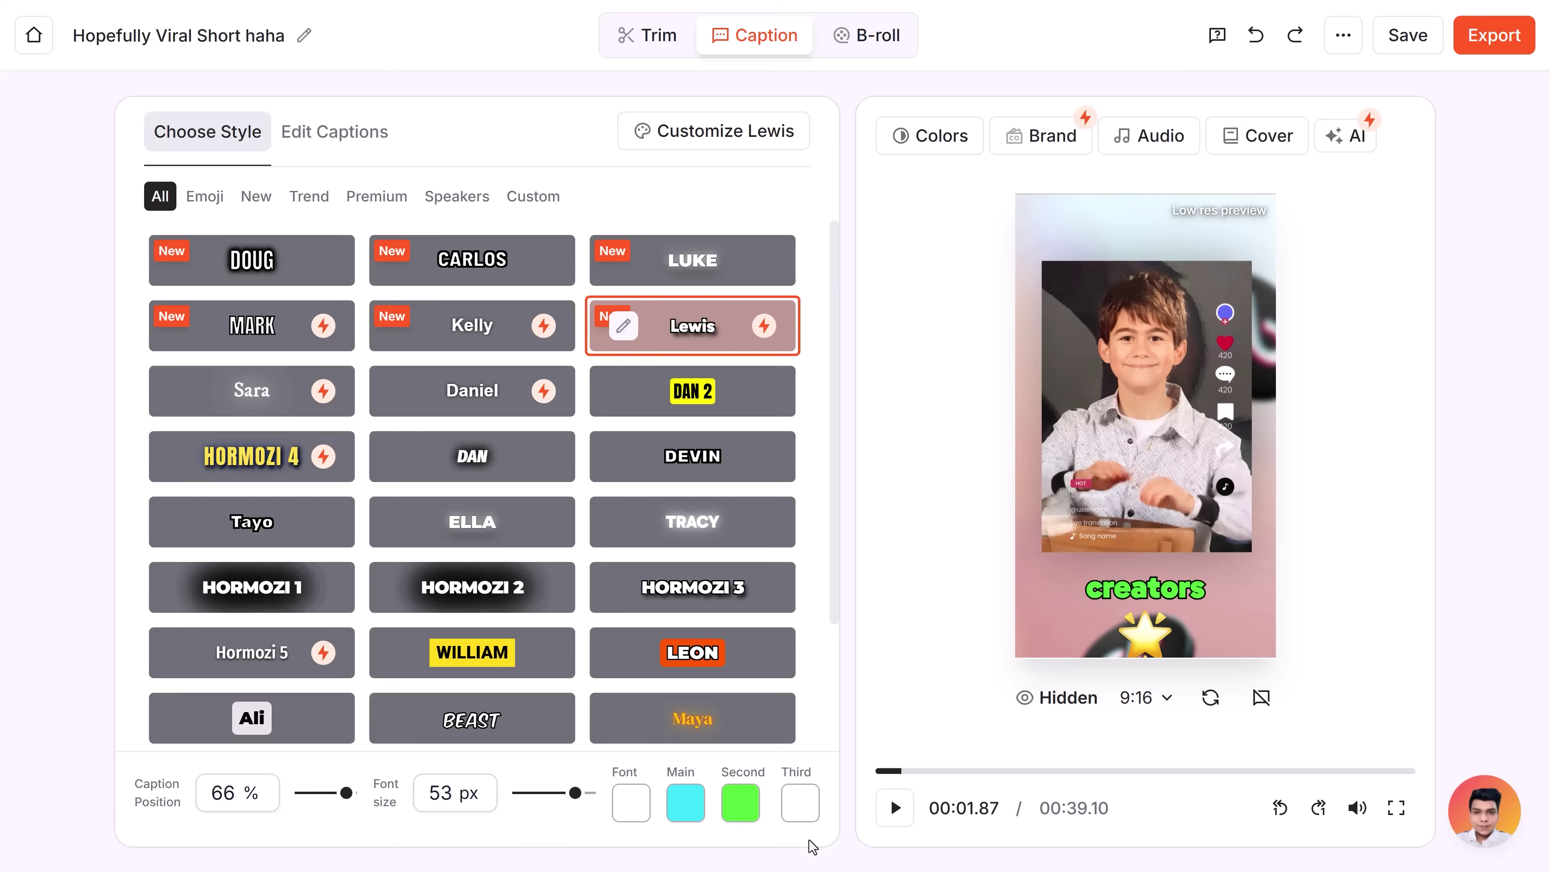
{"action": "left_click", "coordinate": [889, 825]}
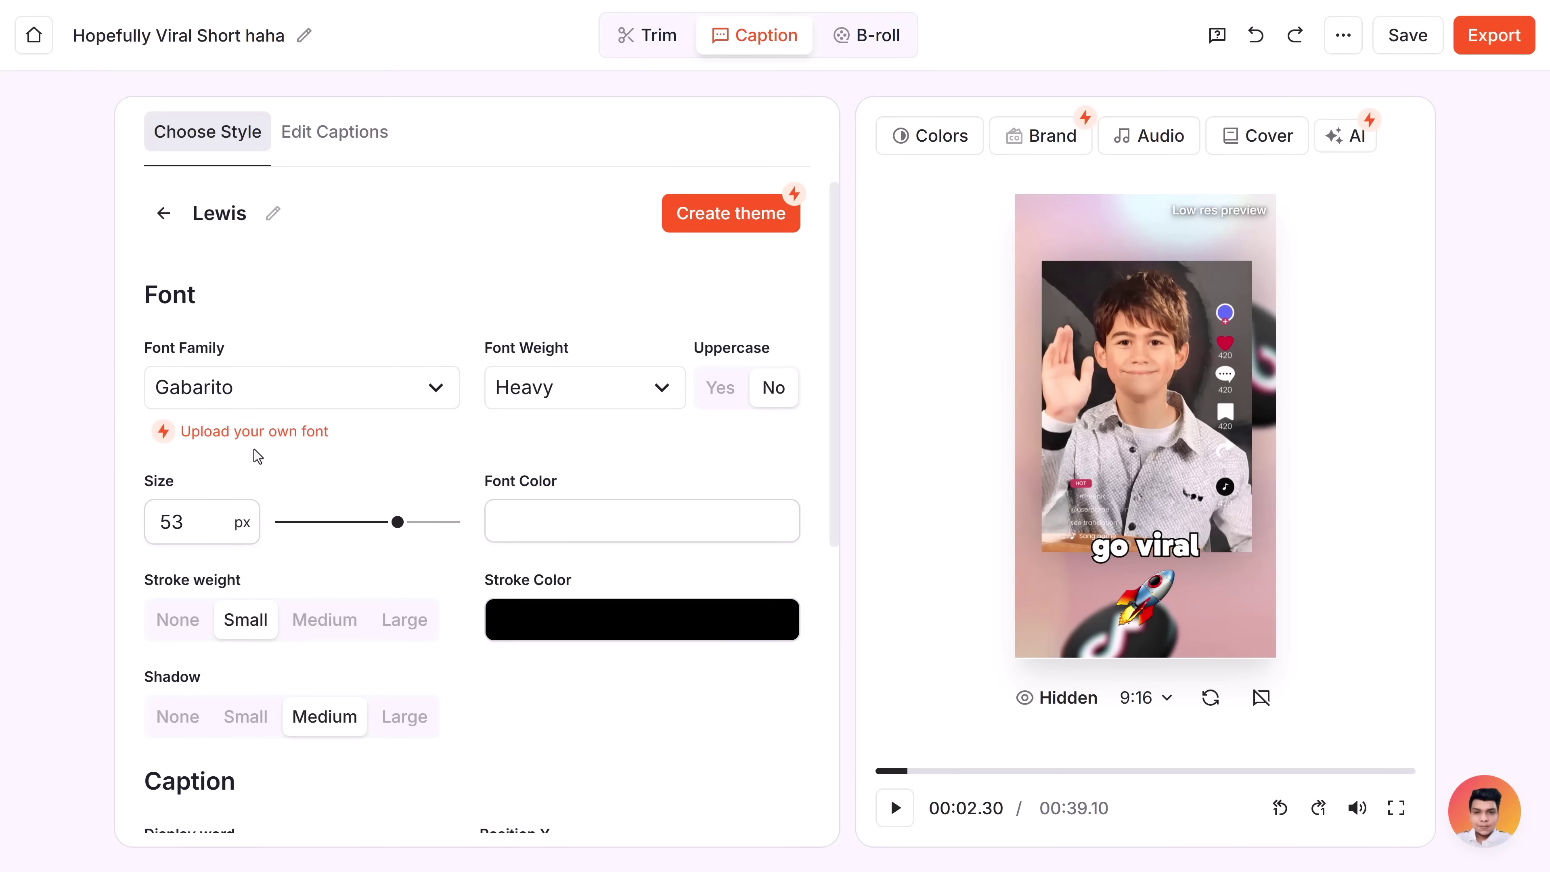
{"action": "left_click_drag", "start_coordinate": [830, 424], "coordinate": [834, 700]}
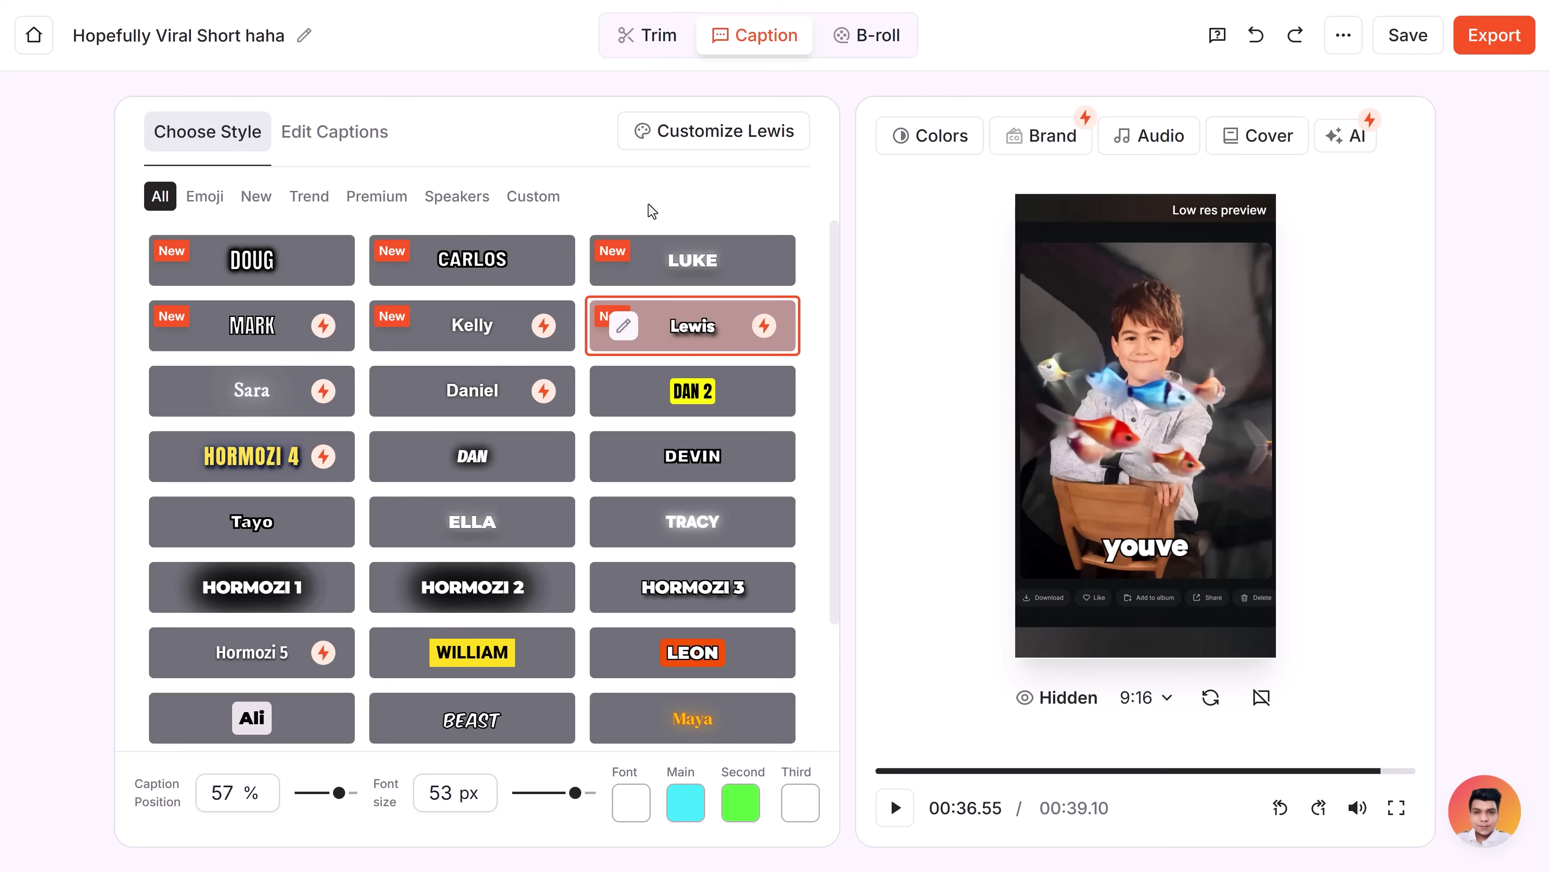
Give the 'Ever' caption a grinning-face emoji and raise it to 32% vertical position.
{"action": "left_click", "coordinate": [351, 133]}
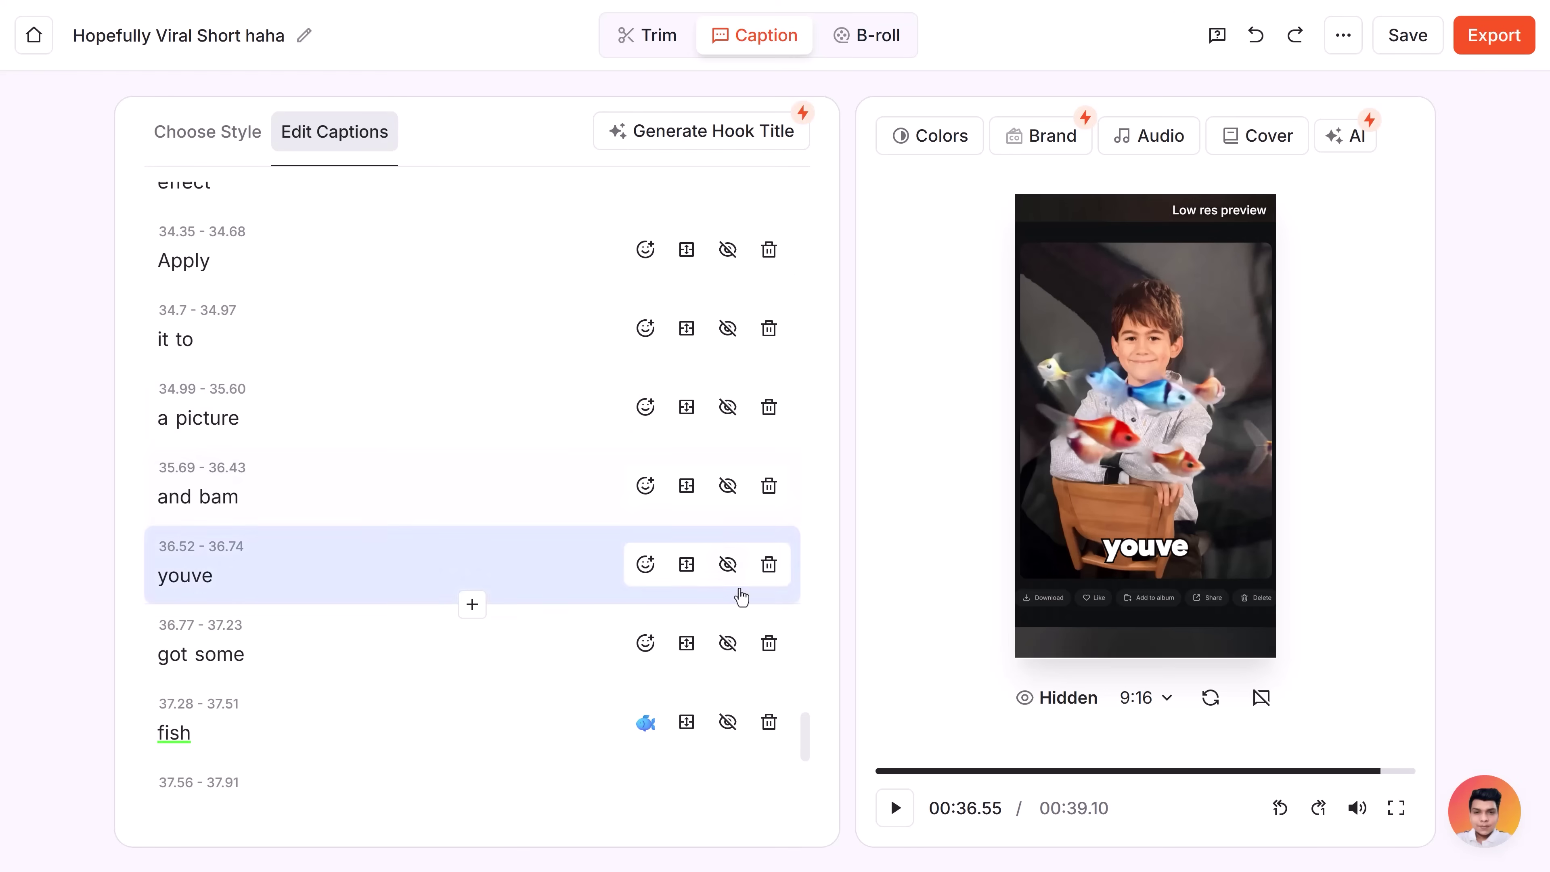
{"action": "left_click_drag", "start_coordinate": [810, 742], "coordinate": [791, 194]}
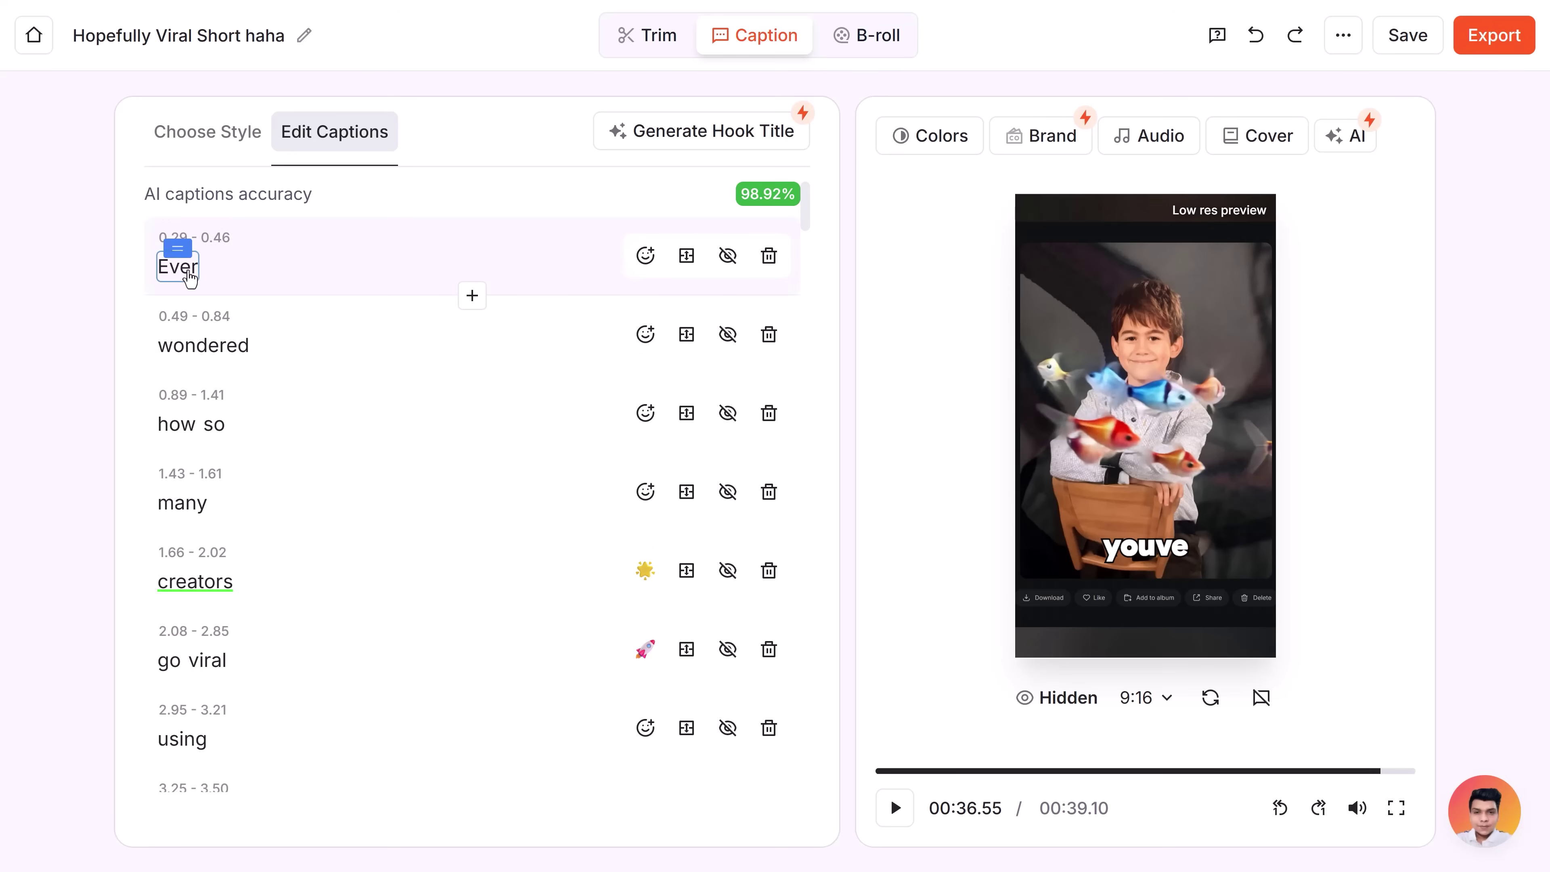
{"action": "left_click", "coordinate": [645, 255]}
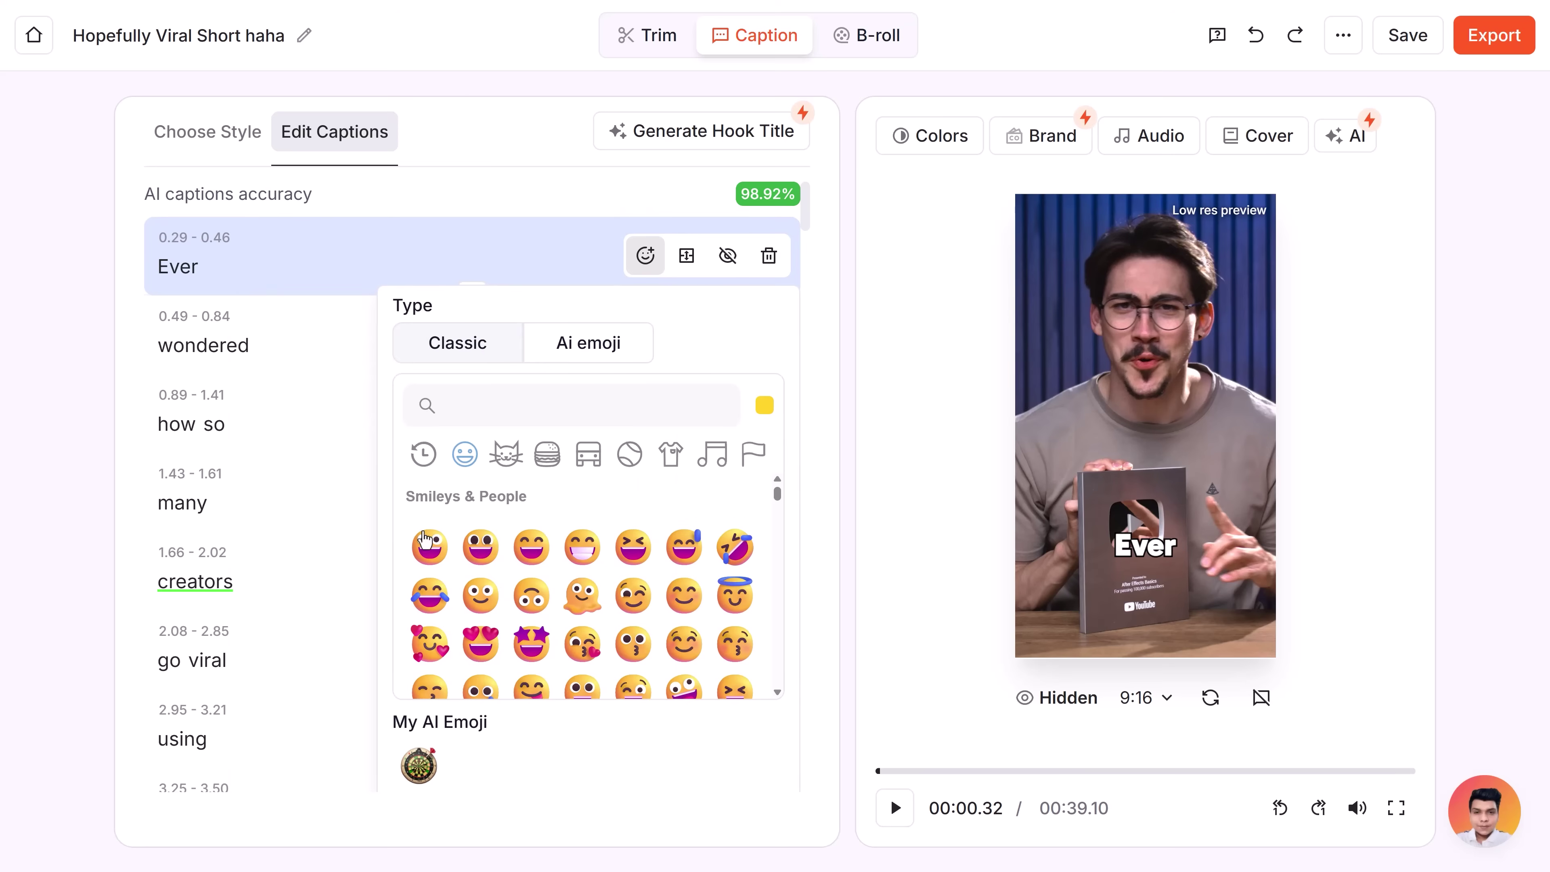
{"action": "left_click", "coordinate": [429, 547]}
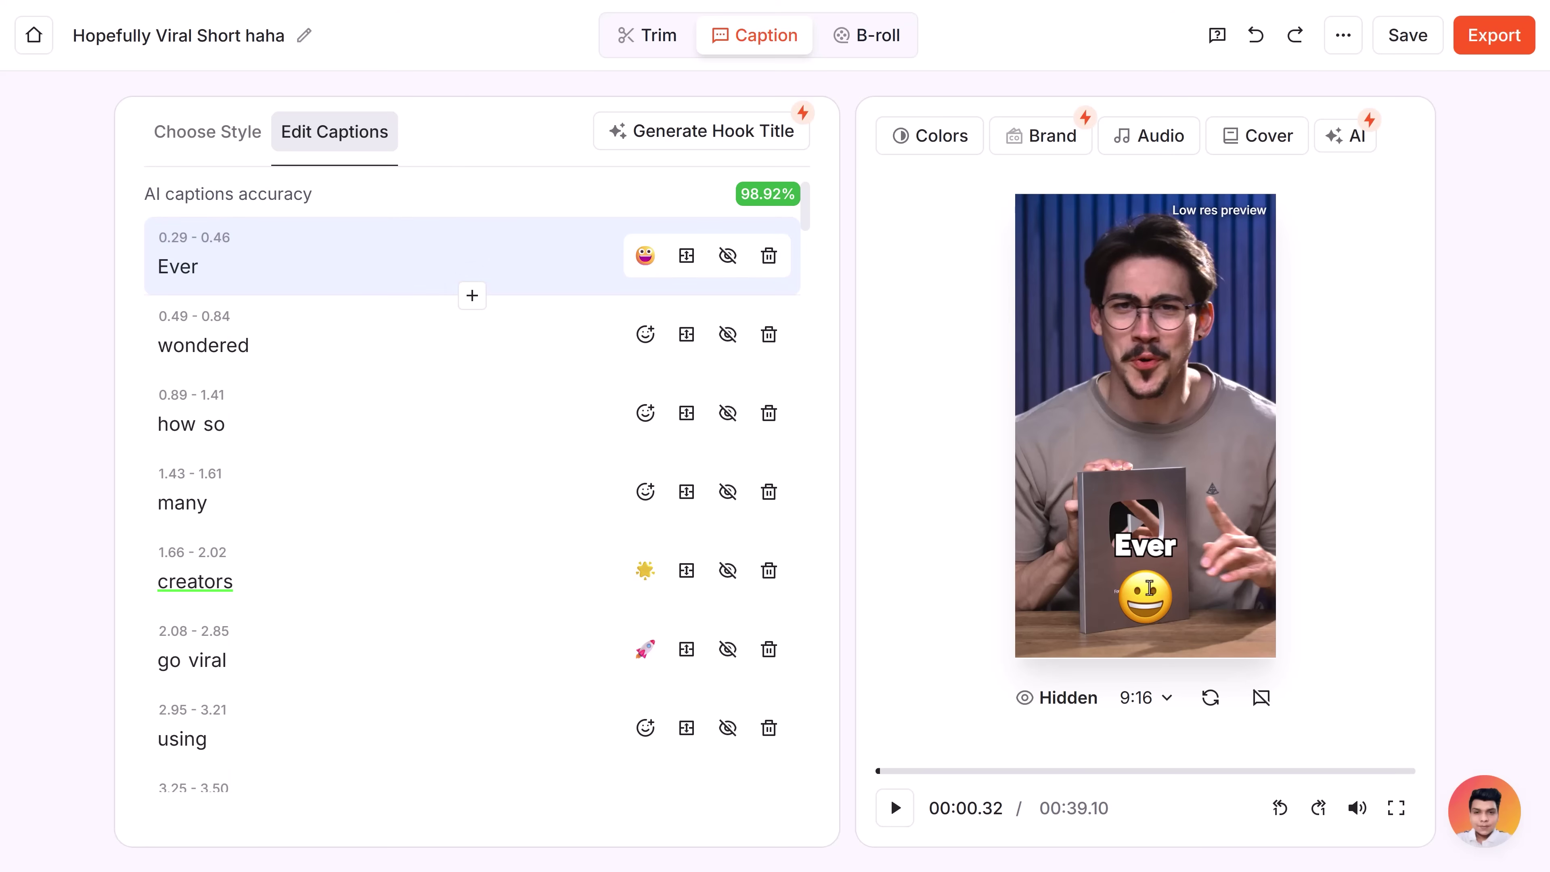
{"action": "left_click", "coordinate": [687, 255]}
{"action": "left_click_drag", "start_coordinate": [685, 424], "coordinate": [748, 428]}
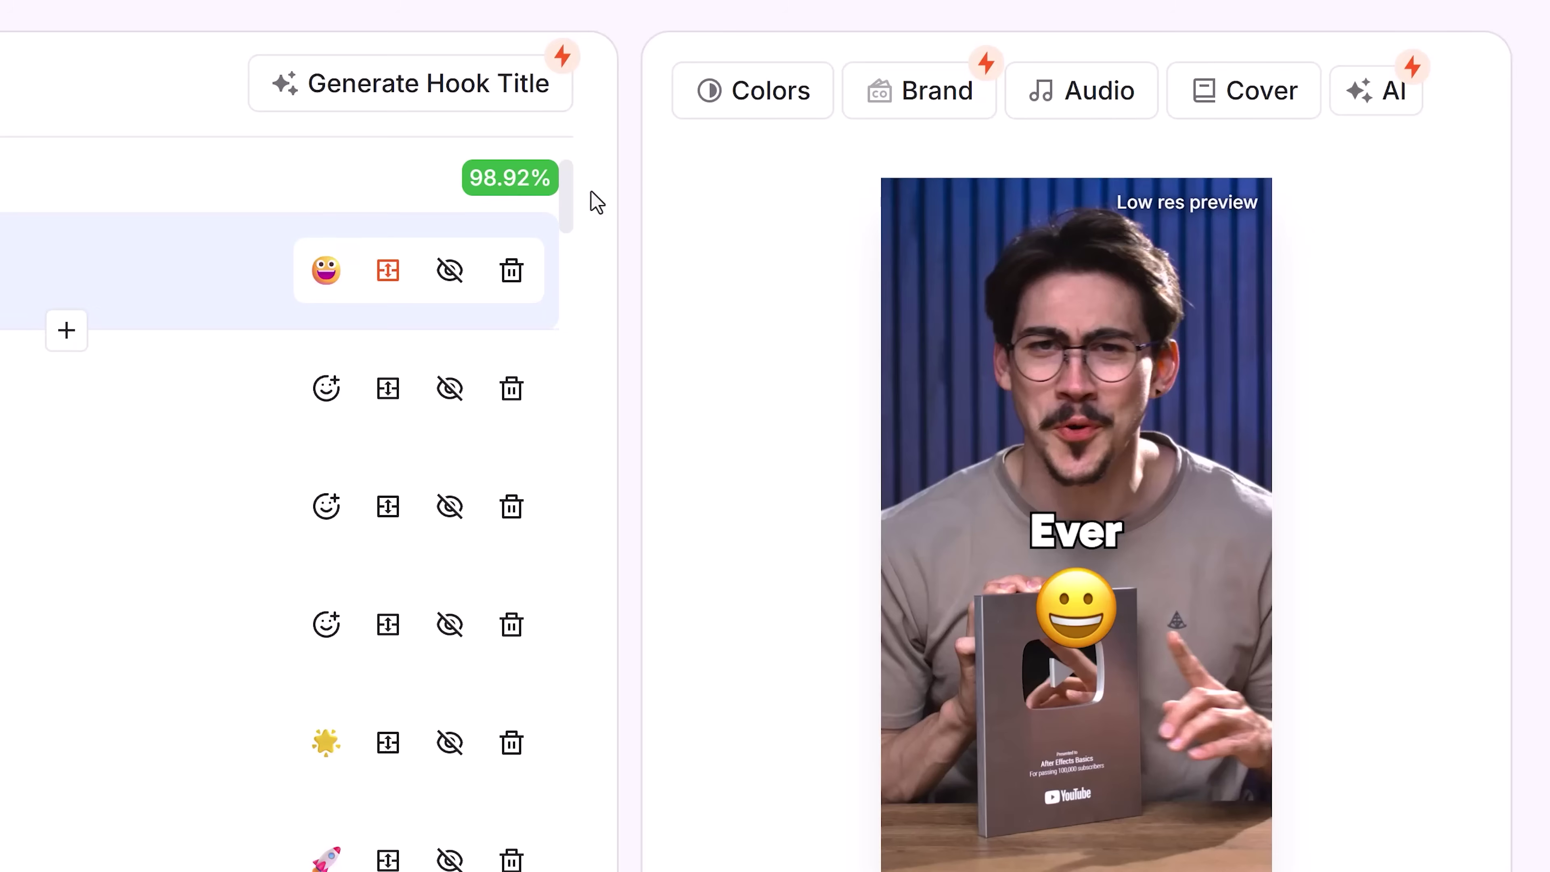
Grade the video to 106% brightness, 113% contrast, 101% saturation and 142% temperature.
{"action": "left_click", "coordinate": [763, 116]}
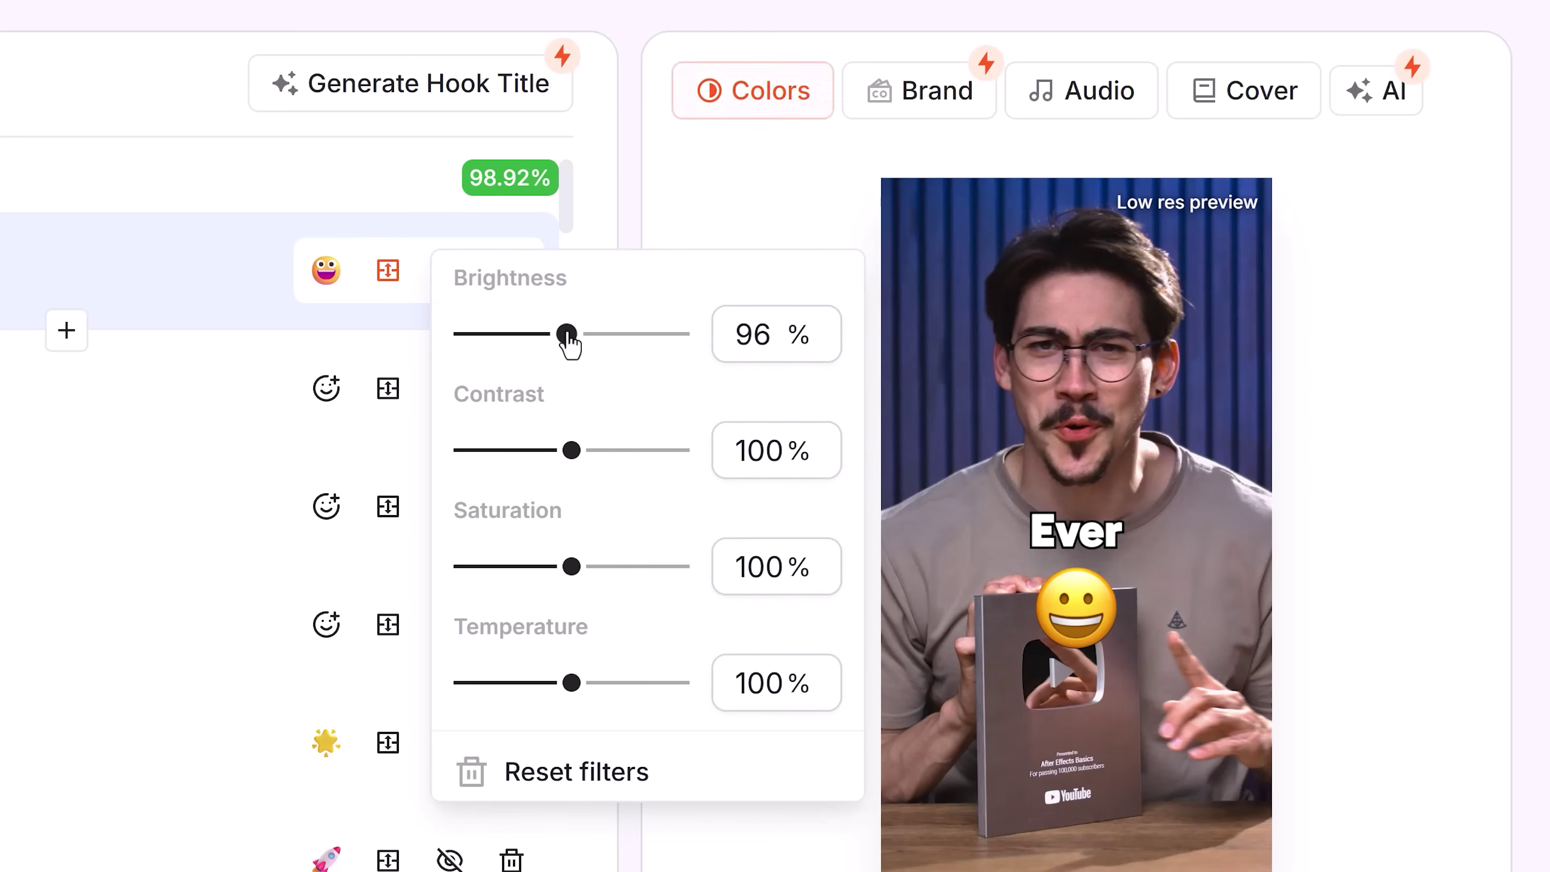
{"action": "left_click_drag", "start_coordinate": [568, 336], "coordinate": [581, 336]}
{"action": "left_click_drag", "start_coordinate": [574, 452], "coordinate": [587, 451]}
{"action": "left_click_drag", "start_coordinate": [583, 337], "coordinate": [579, 337]}
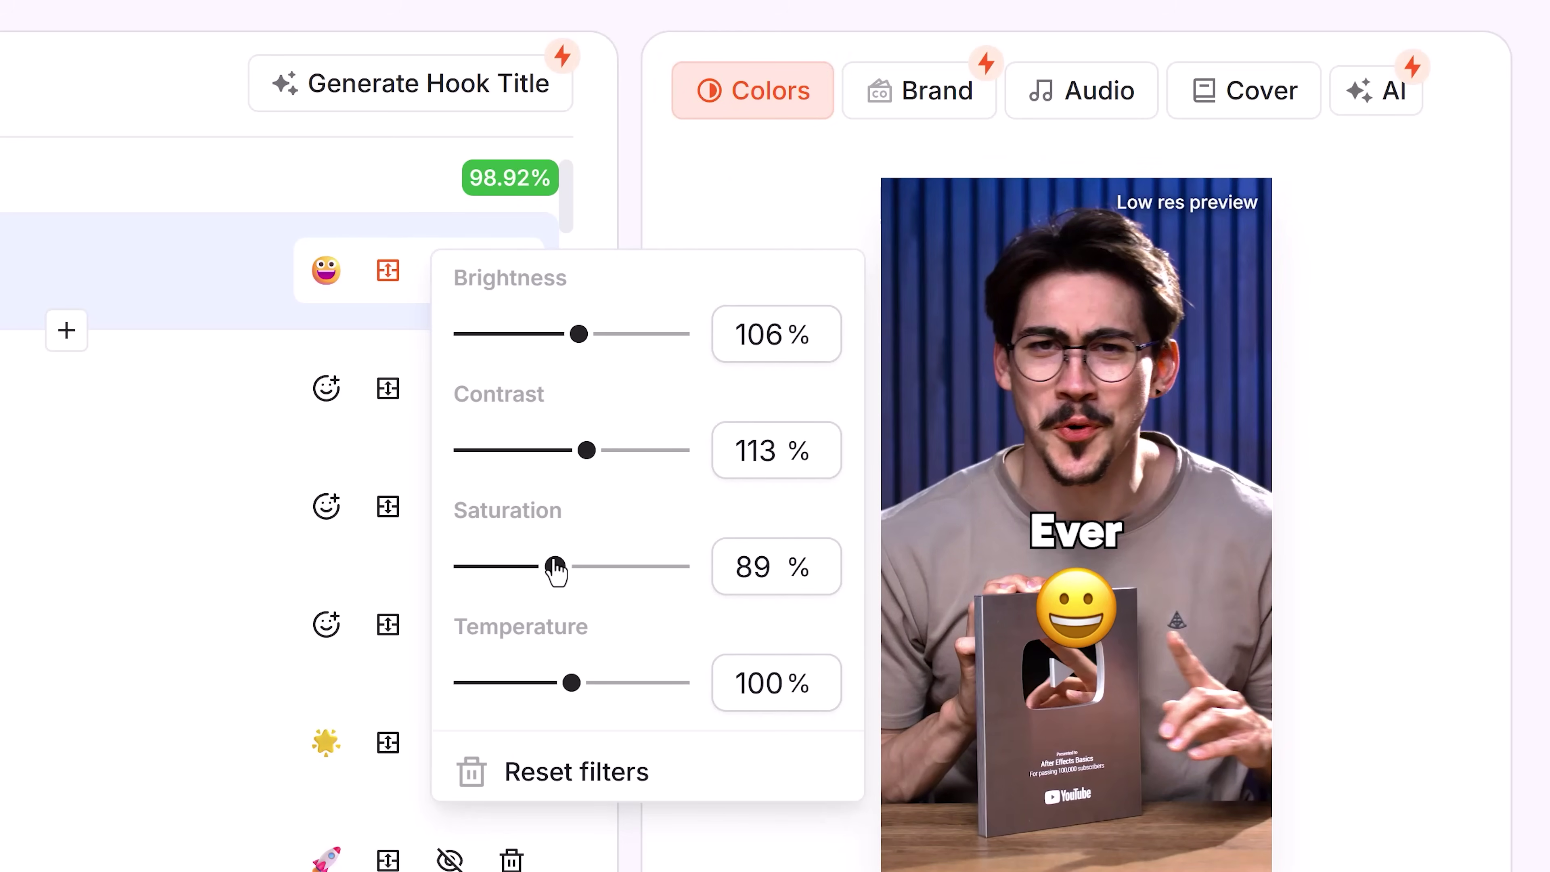
{"action": "left_click_drag", "start_coordinate": [553, 675], "coordinate": [622, 661]}
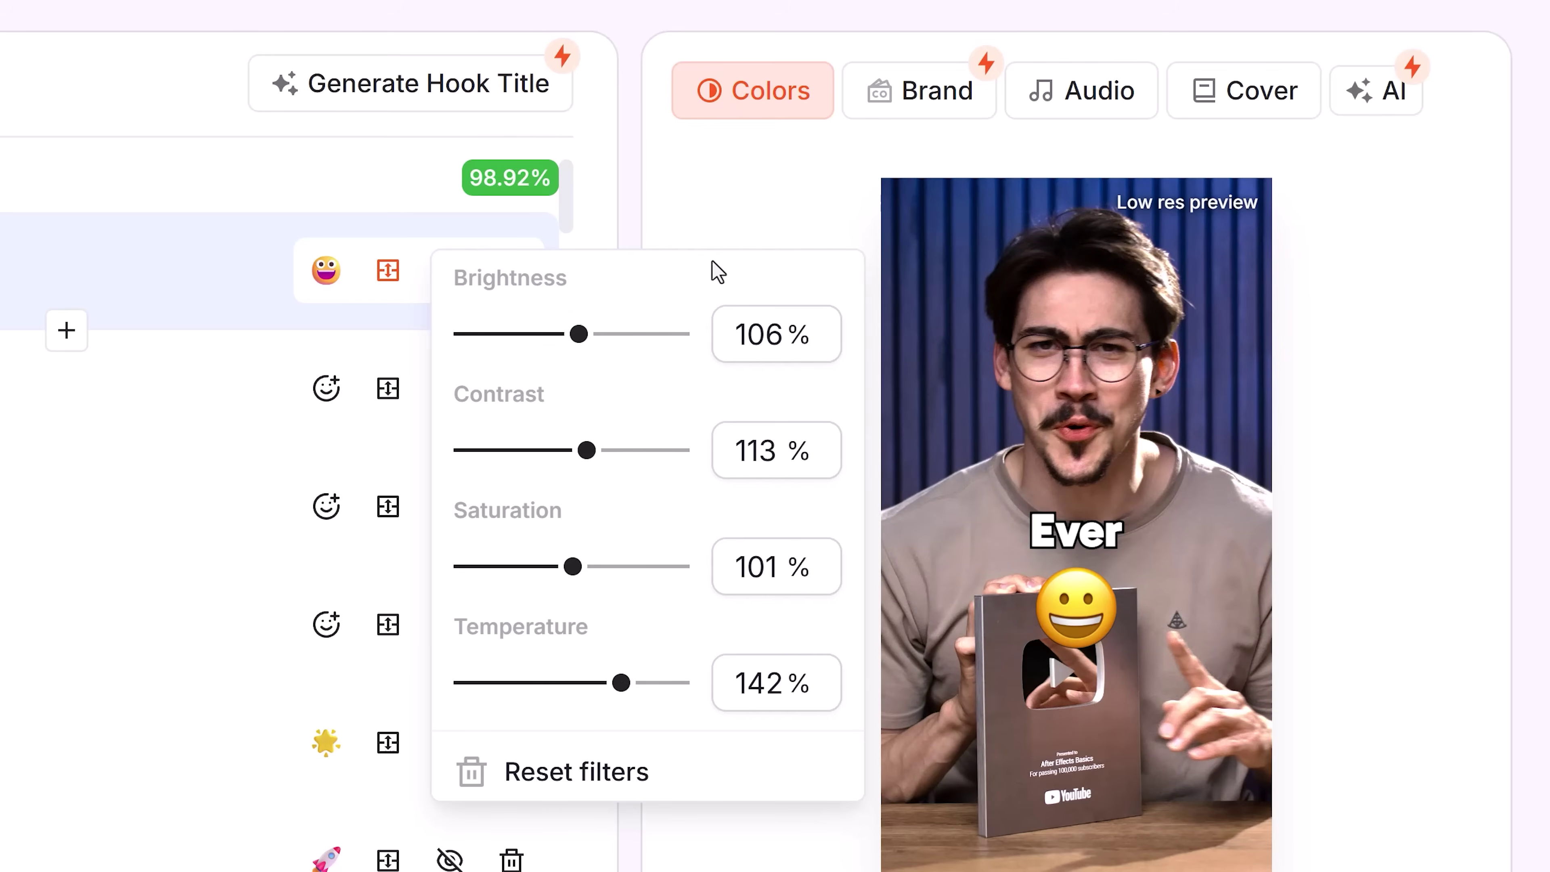
{"action": "left_click", "coordinate": [732, 227]}
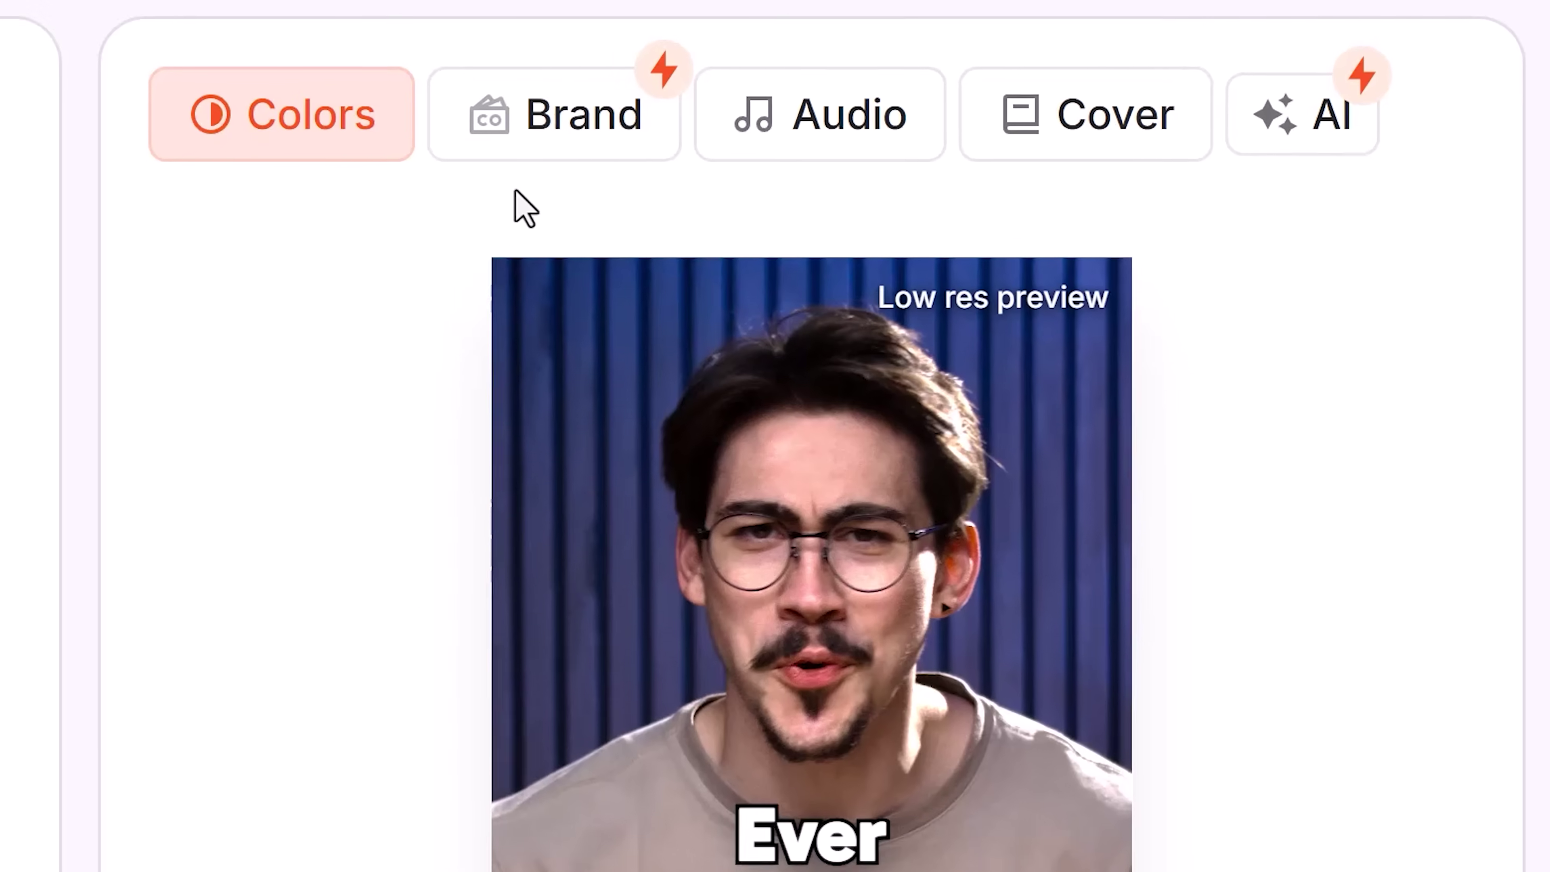
Look over the Brand and AI enhancement options without changing them.
{"action": "left_click", "coordinate": [923, 110]}
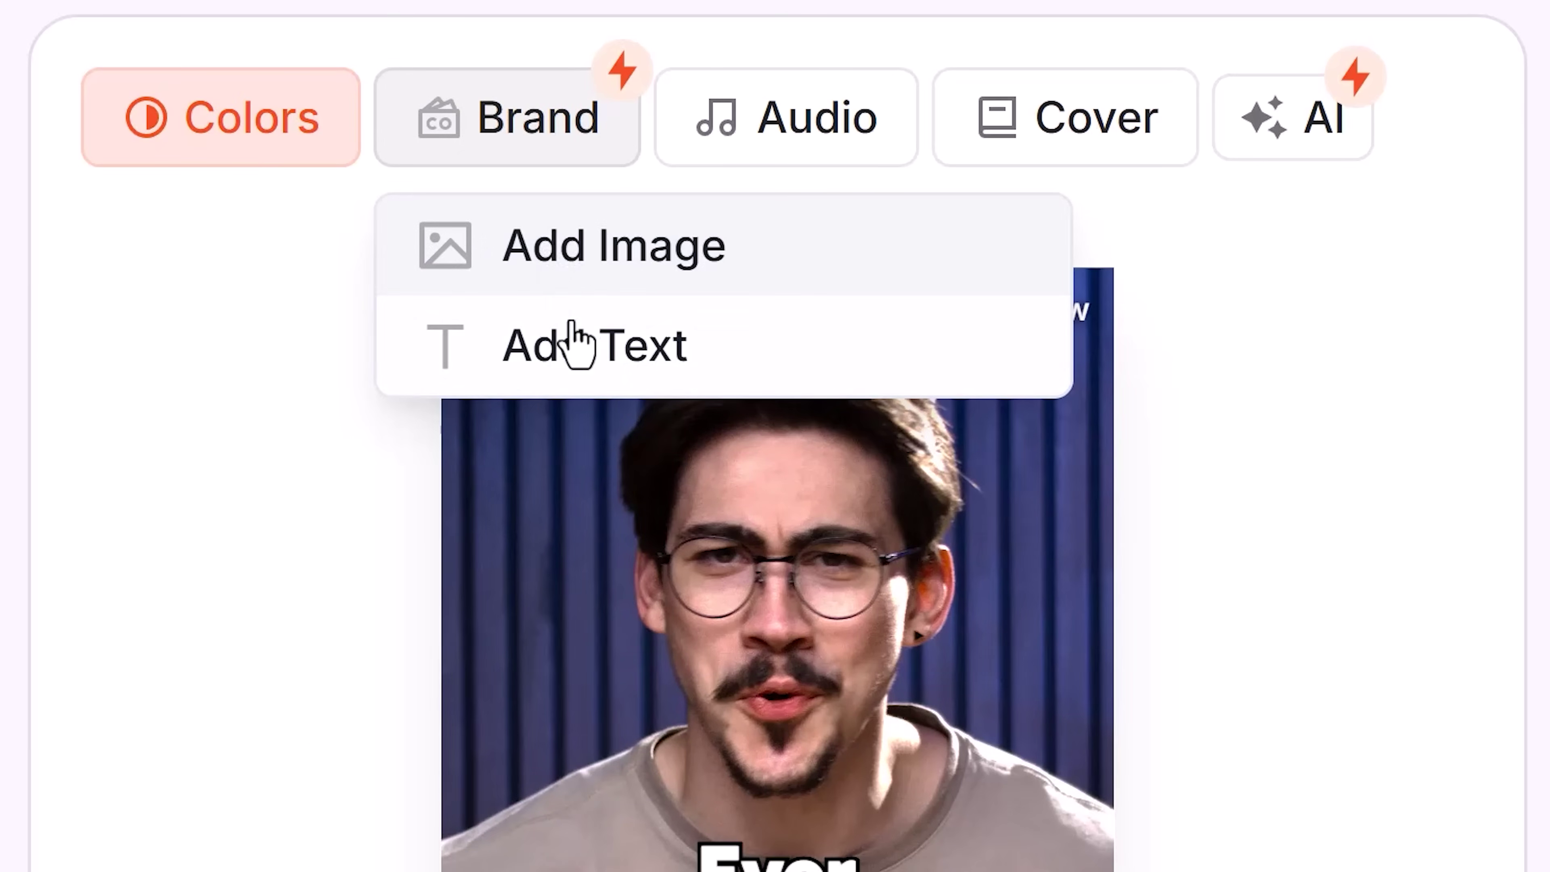
{"action": "left_click", "coordinate": [520, 140]}
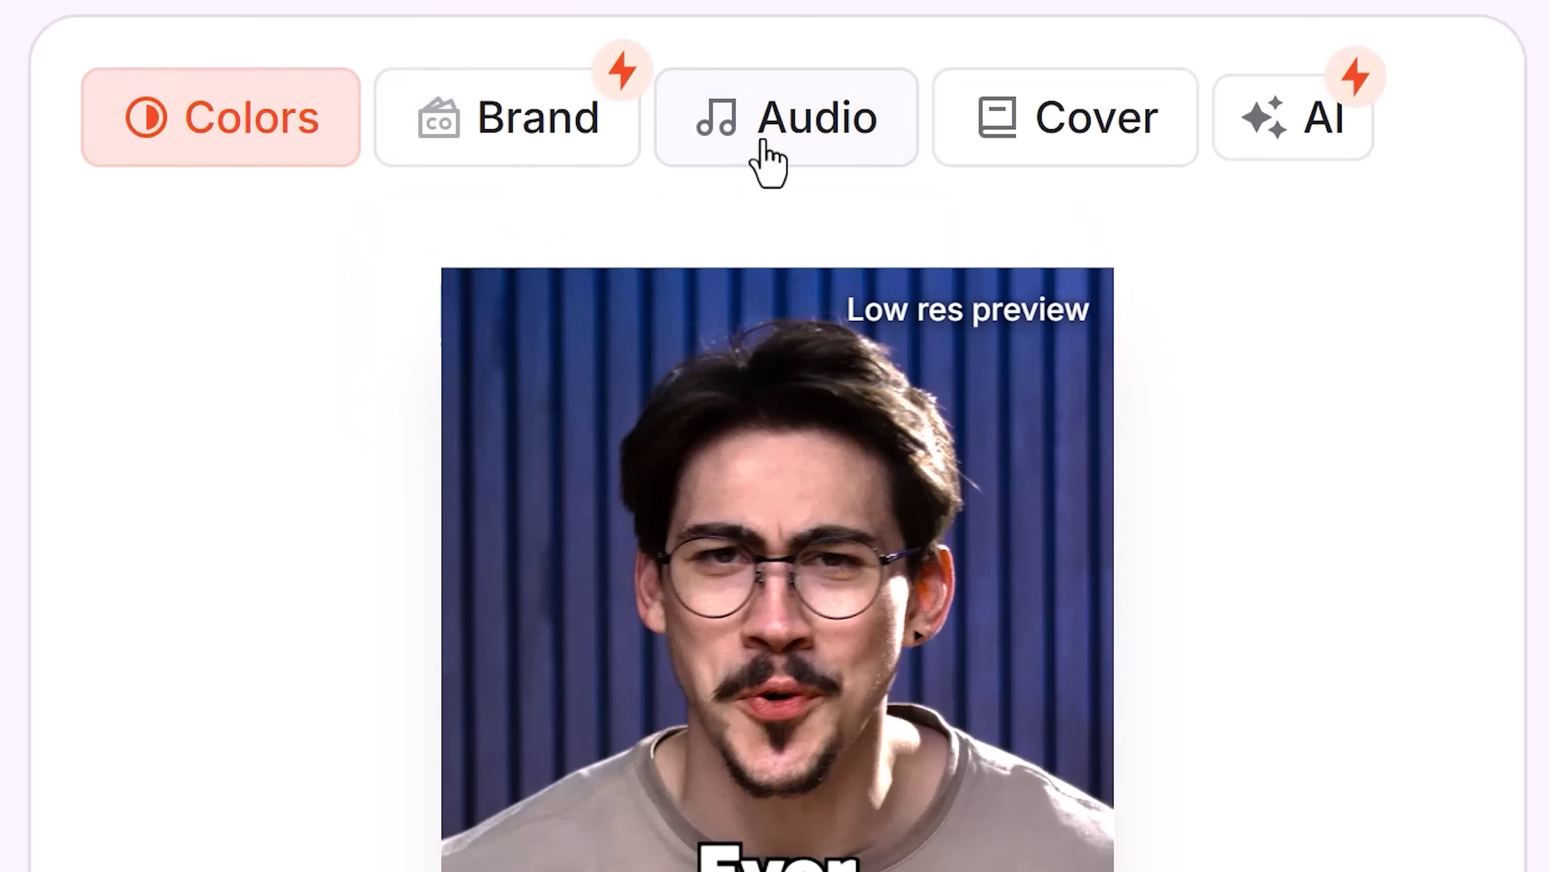
{"action": "left_click", "coordinate": [1303, 155]}
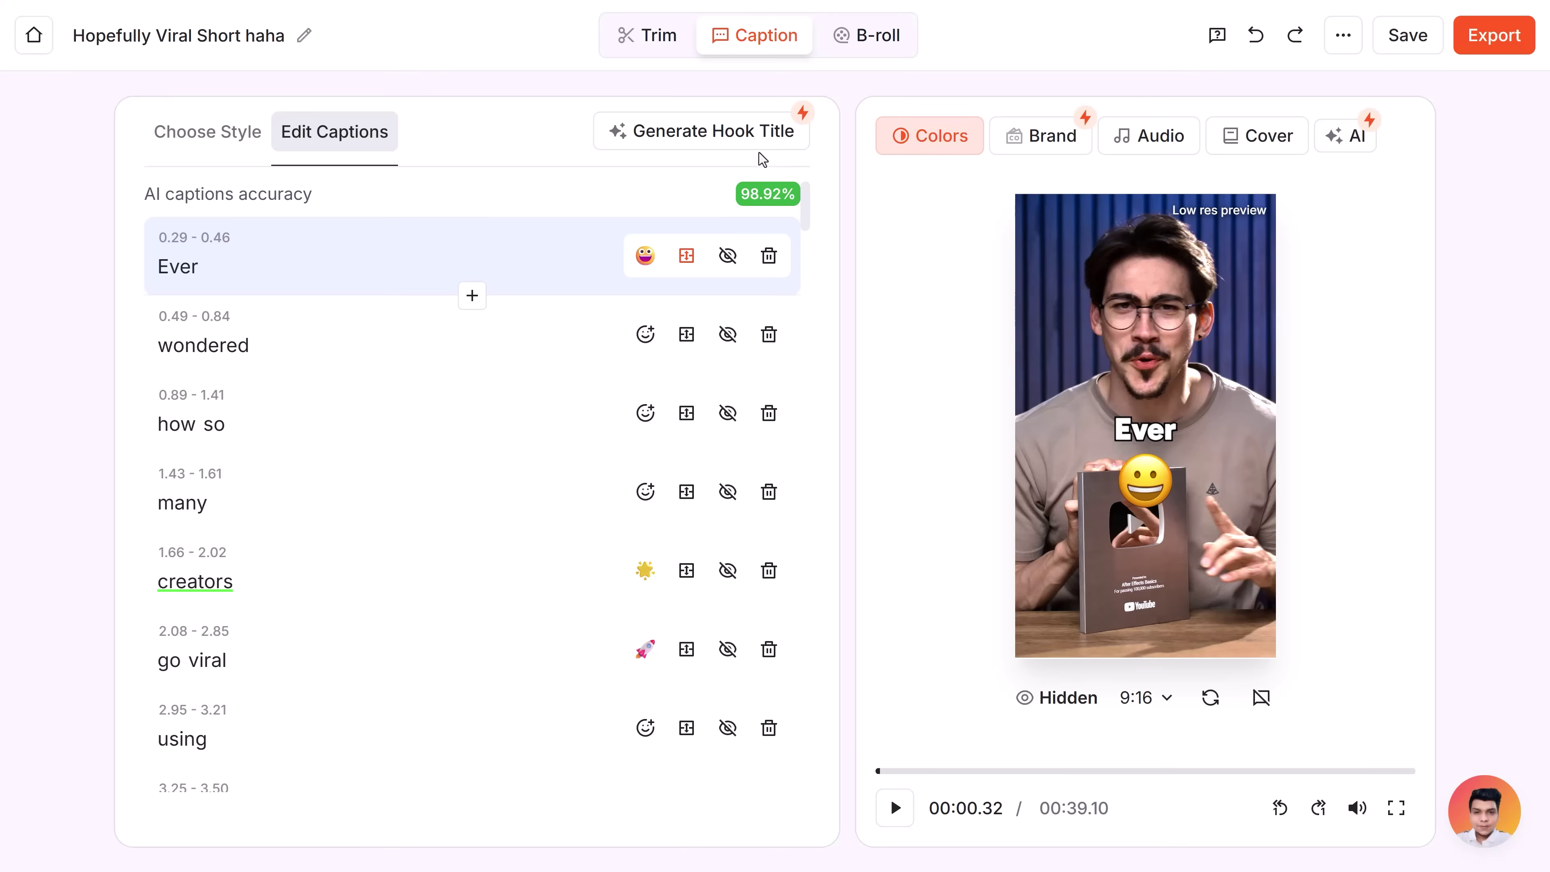
Generate the hook title 'Unlock the time-traveling secret every viral video creator knows! 🎥'.
{"action": "left_click", "coordinate": [744, 150]}
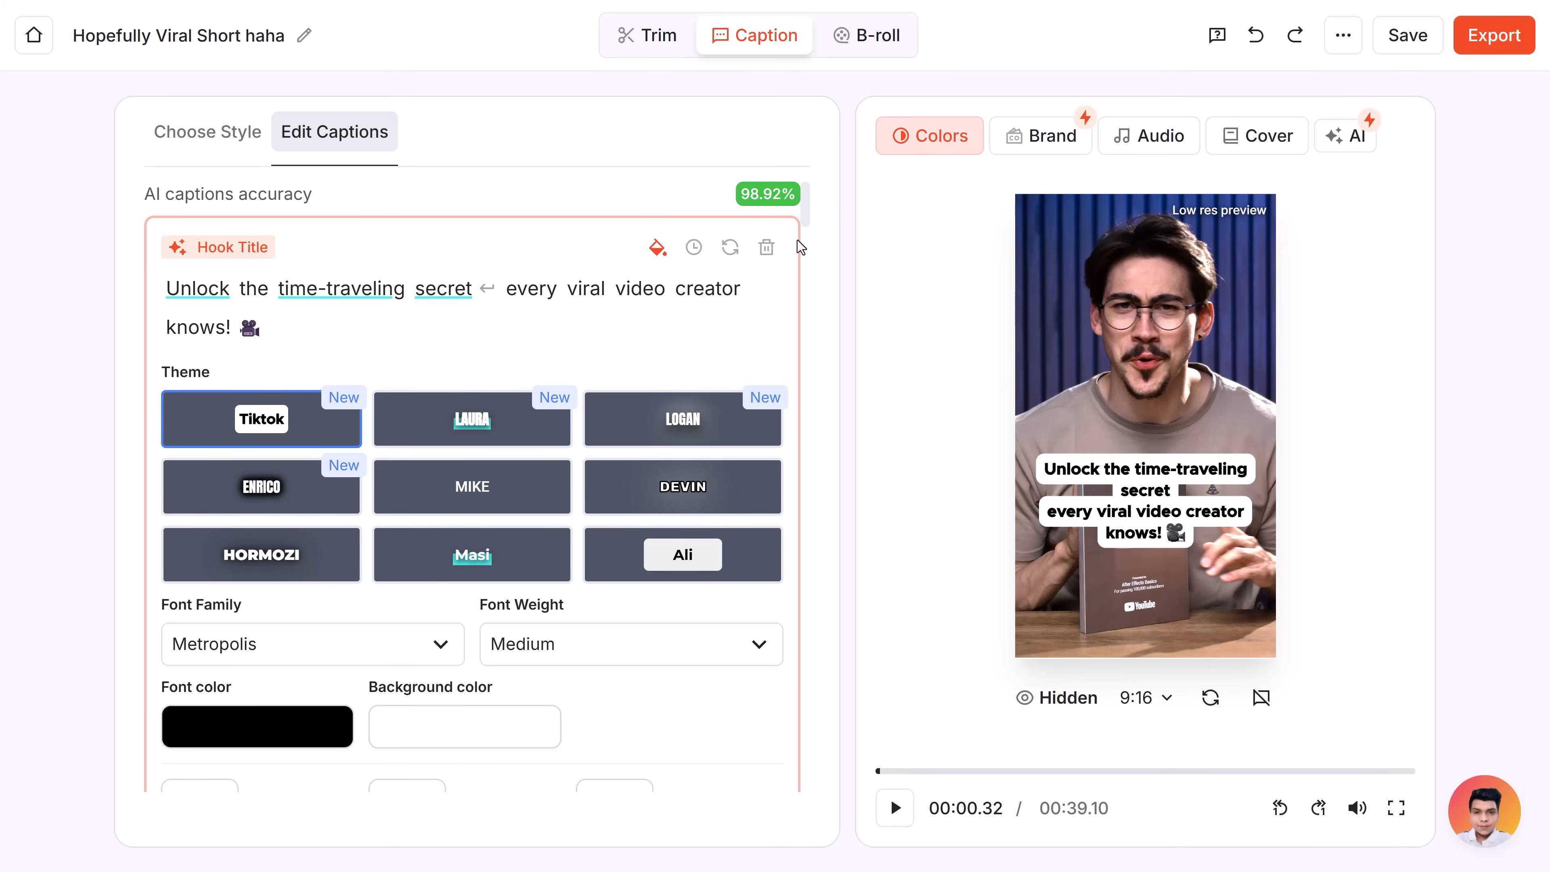
{"action": "scroll", "coordinate": [808, 222], "scroll_direction": "down", "scroll_amount": 1}
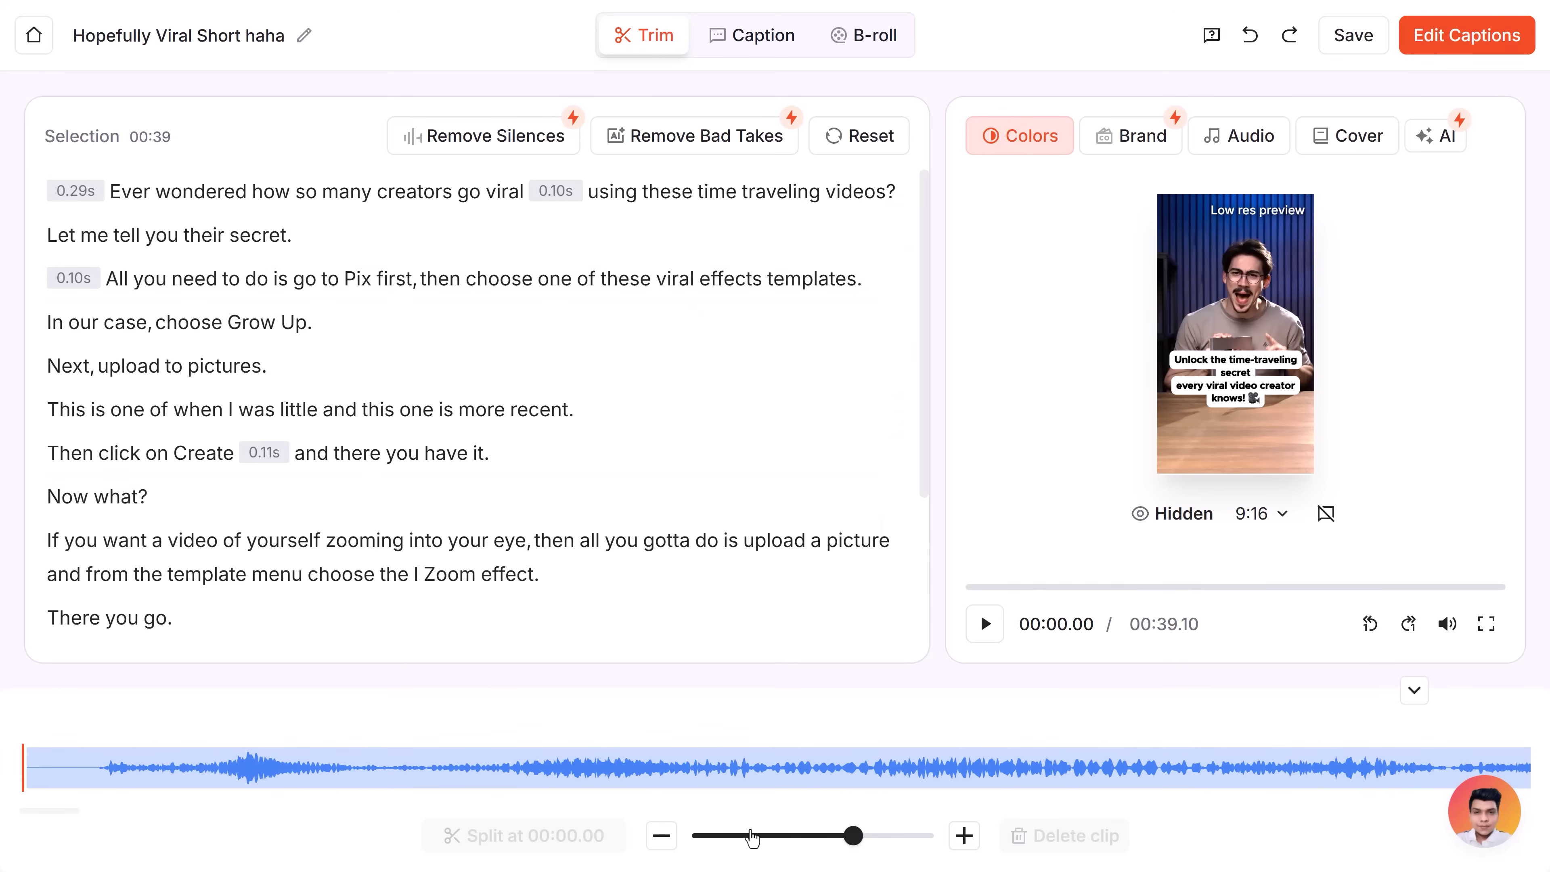
Cut the line 'Let me tell you their secret.' from the transcript.
{"action": "left_click_drag", "start_coordinate": [753, 838], "coordinate": [692, 836]}
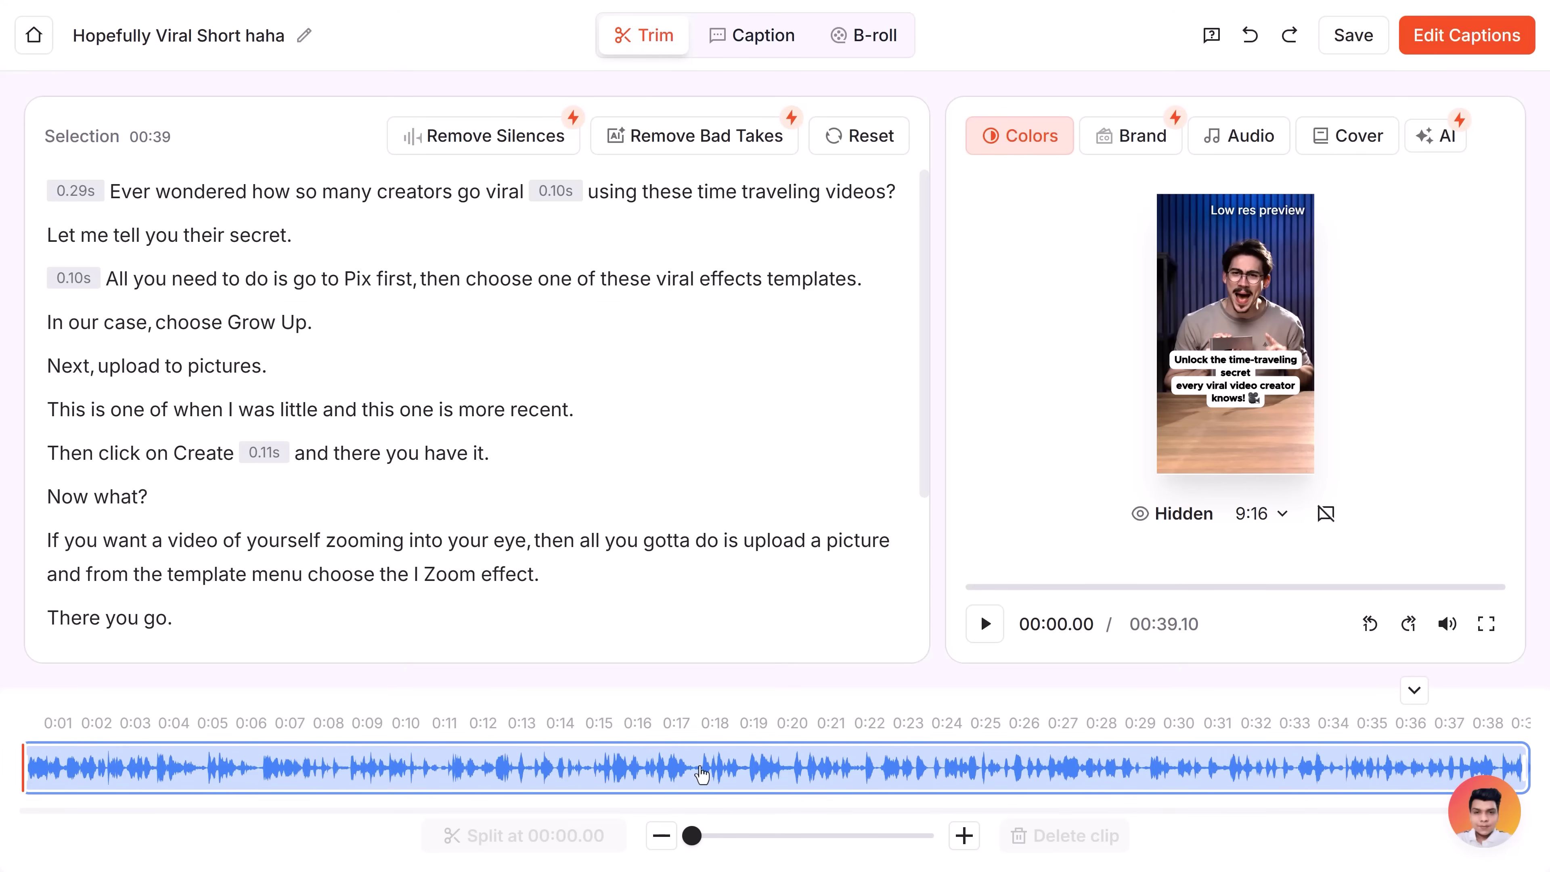
{"action": "left_click", "coordinate": [220, 768]}
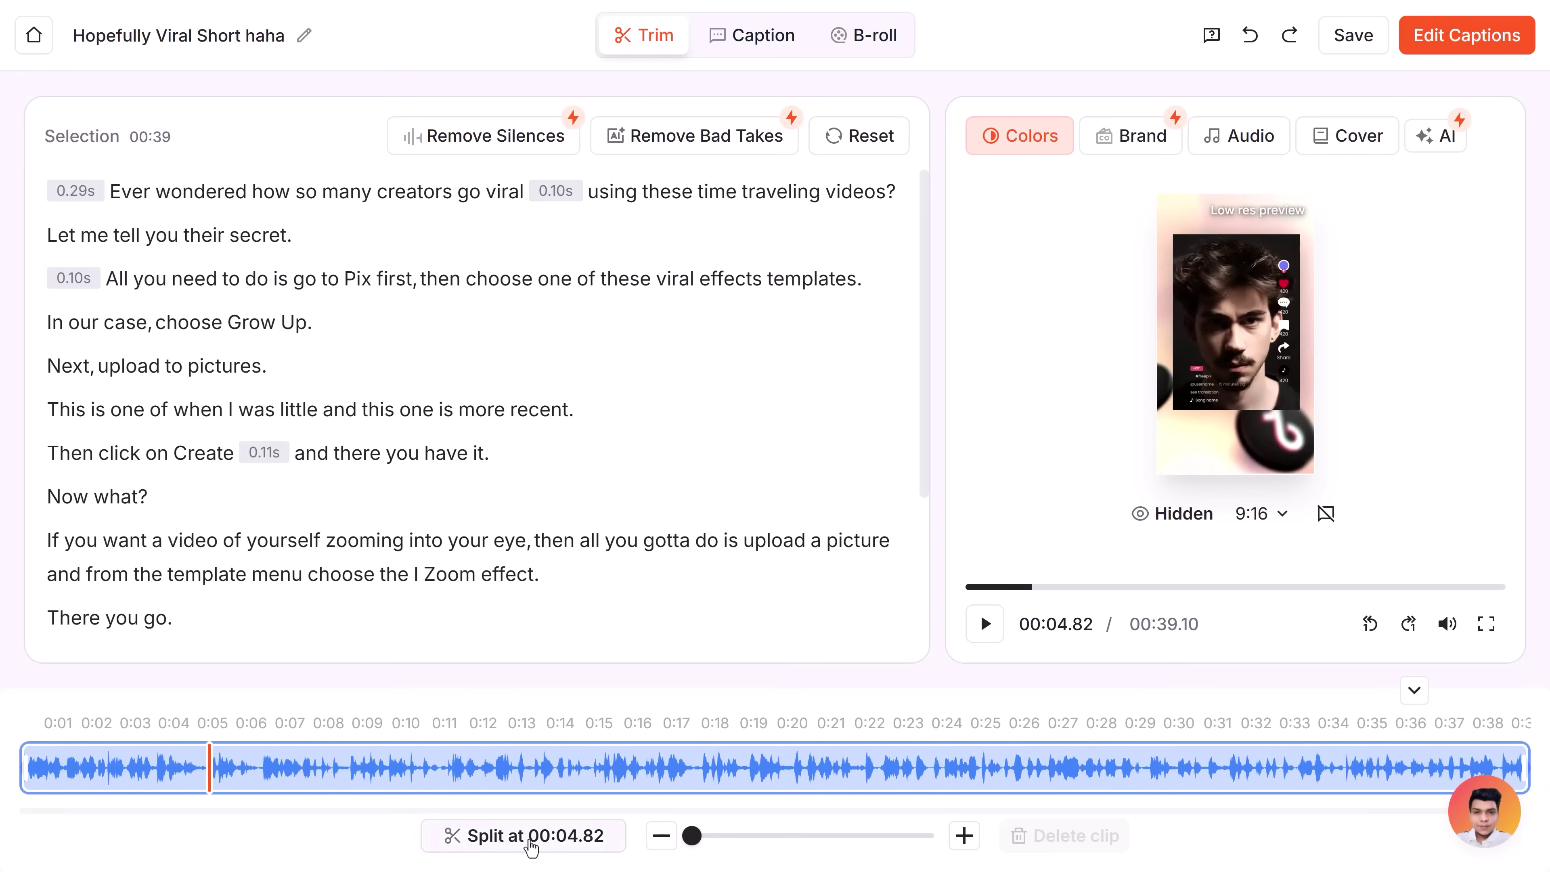
{"action": "left_click", "coordinate": [726, 775]}
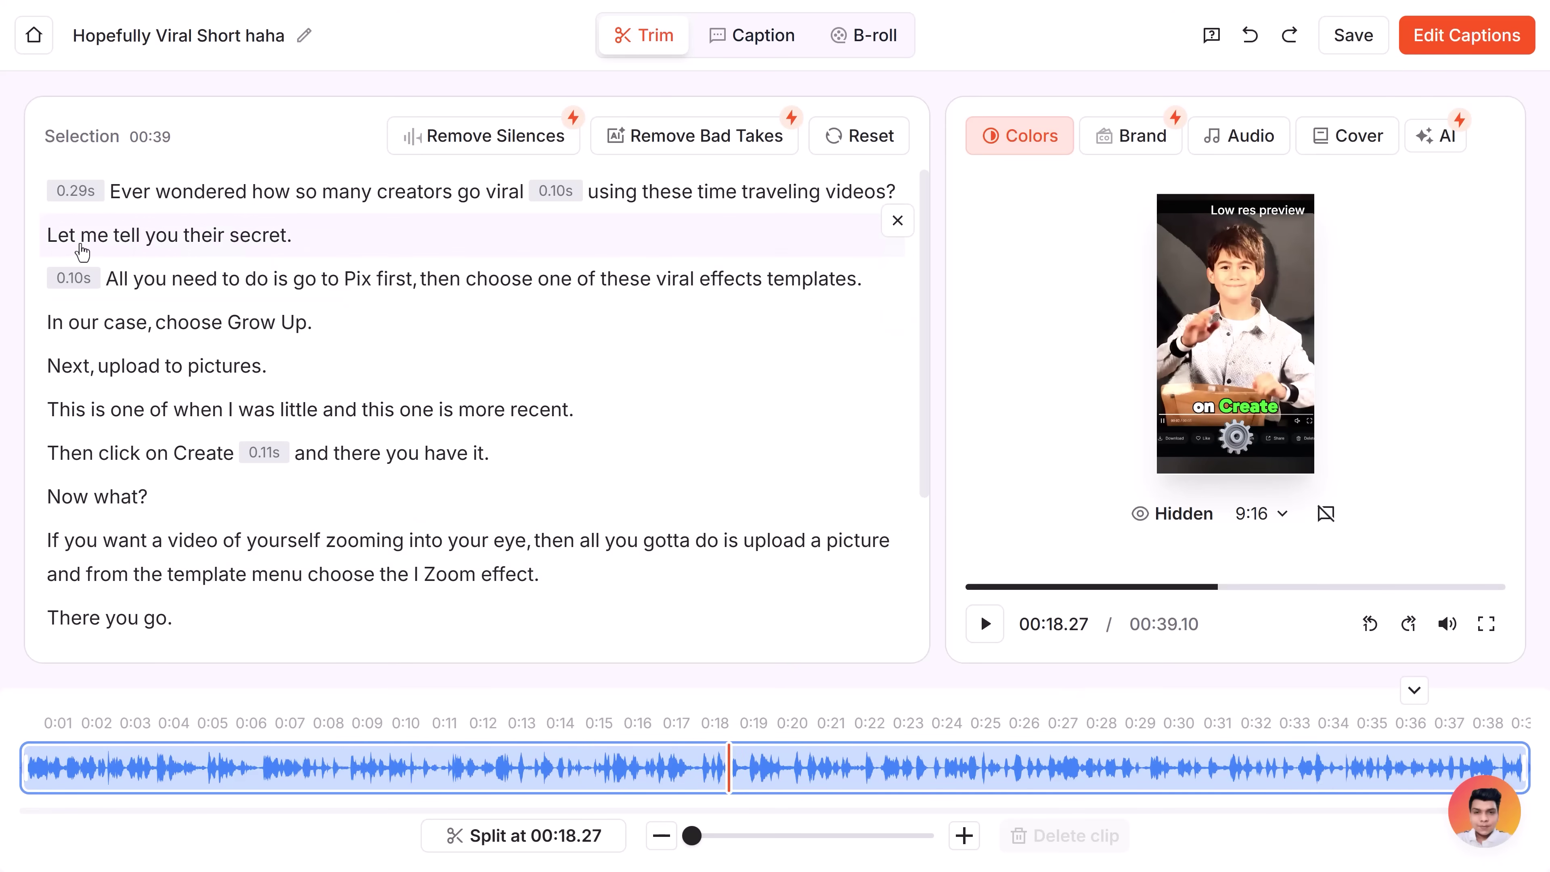
{"action": "left_click", "coordinate": [893, 226]}
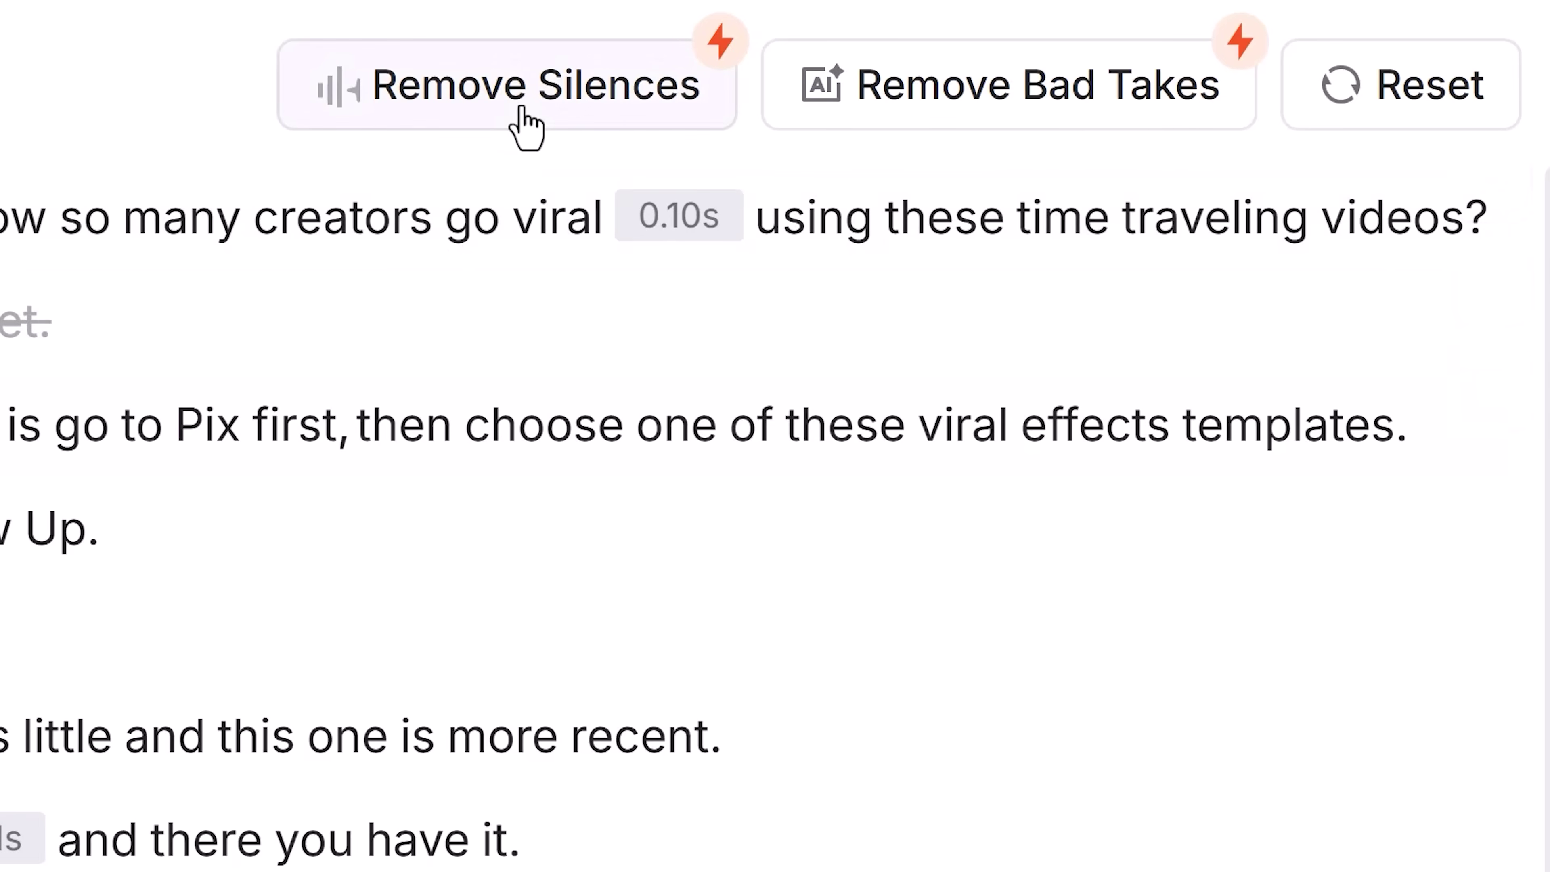
Remove the 7 detected silences at the Extra Fast level.
{"action": "left_click", "coordinate": [524, 127]}
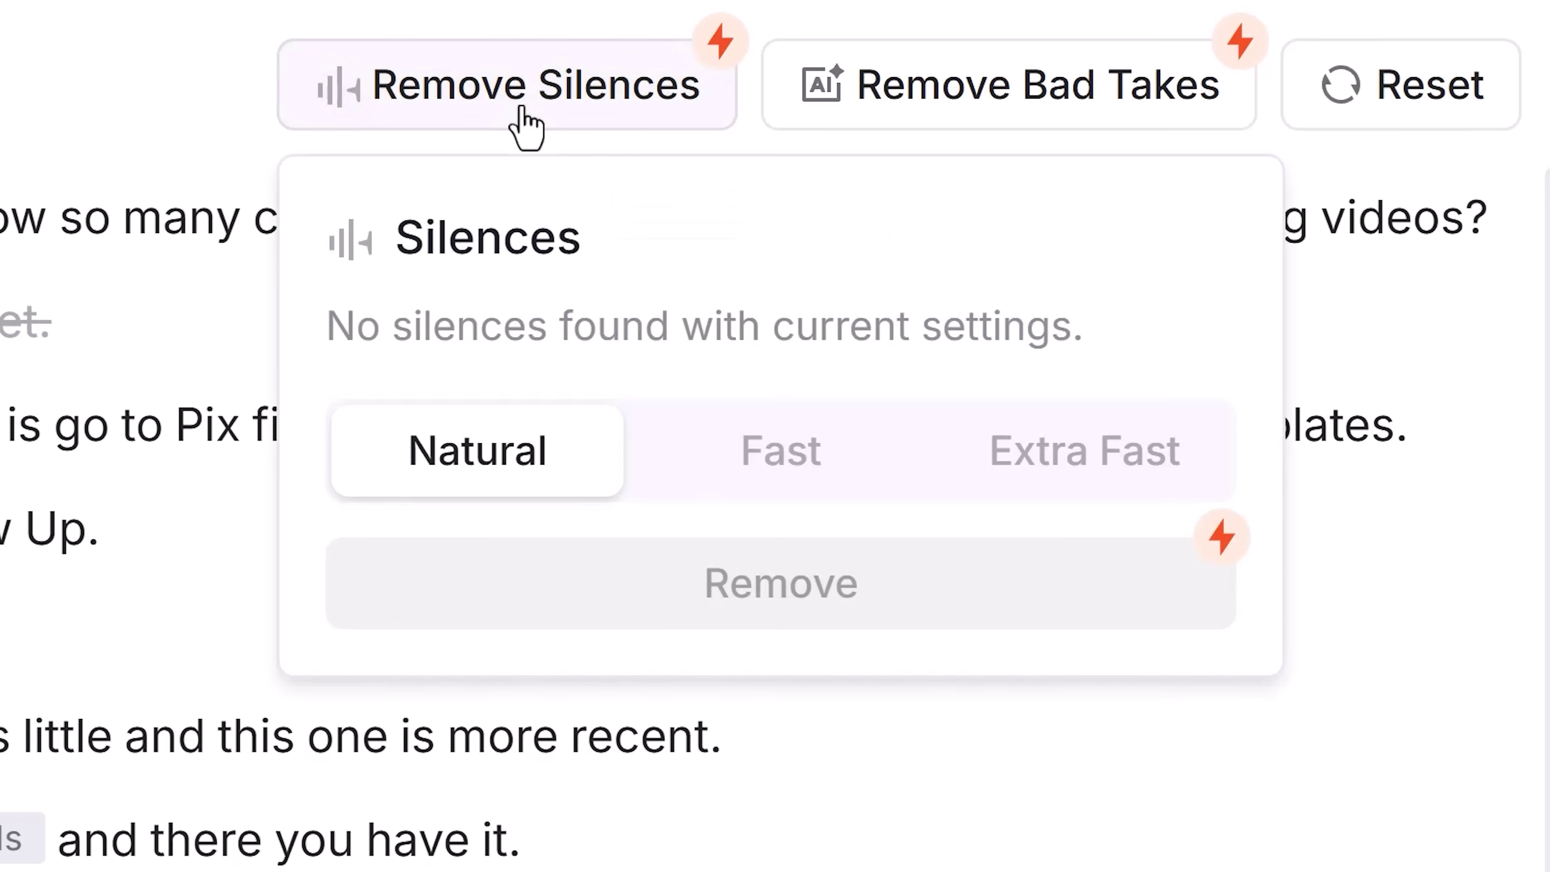
{"action": "left_click", "coordinate": [763, 486]}
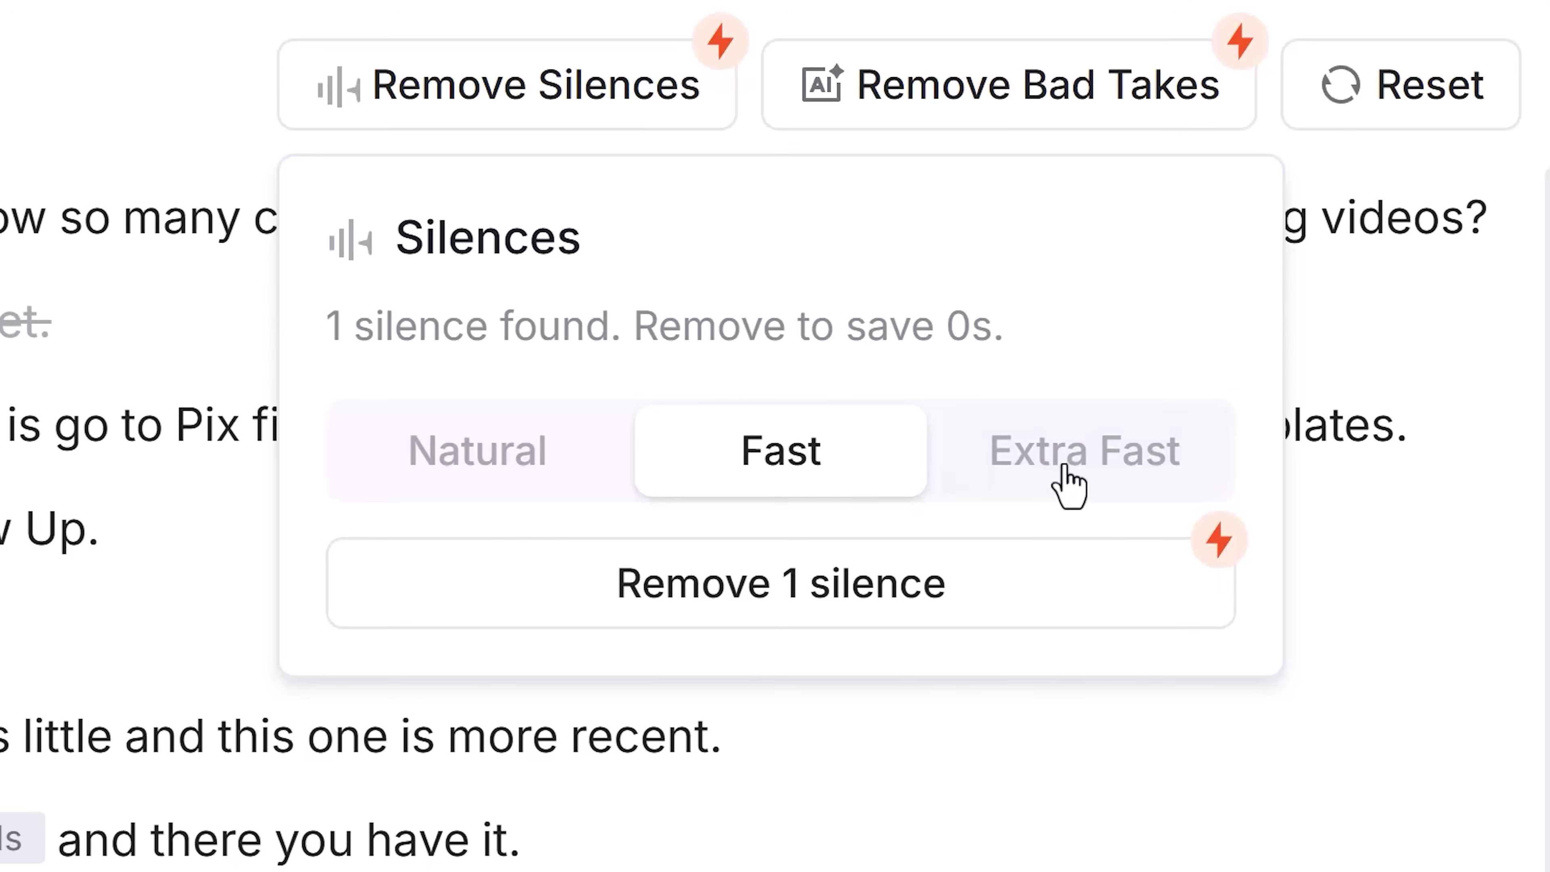
{"action": "left_click", "coordinate": [1068, 486]}
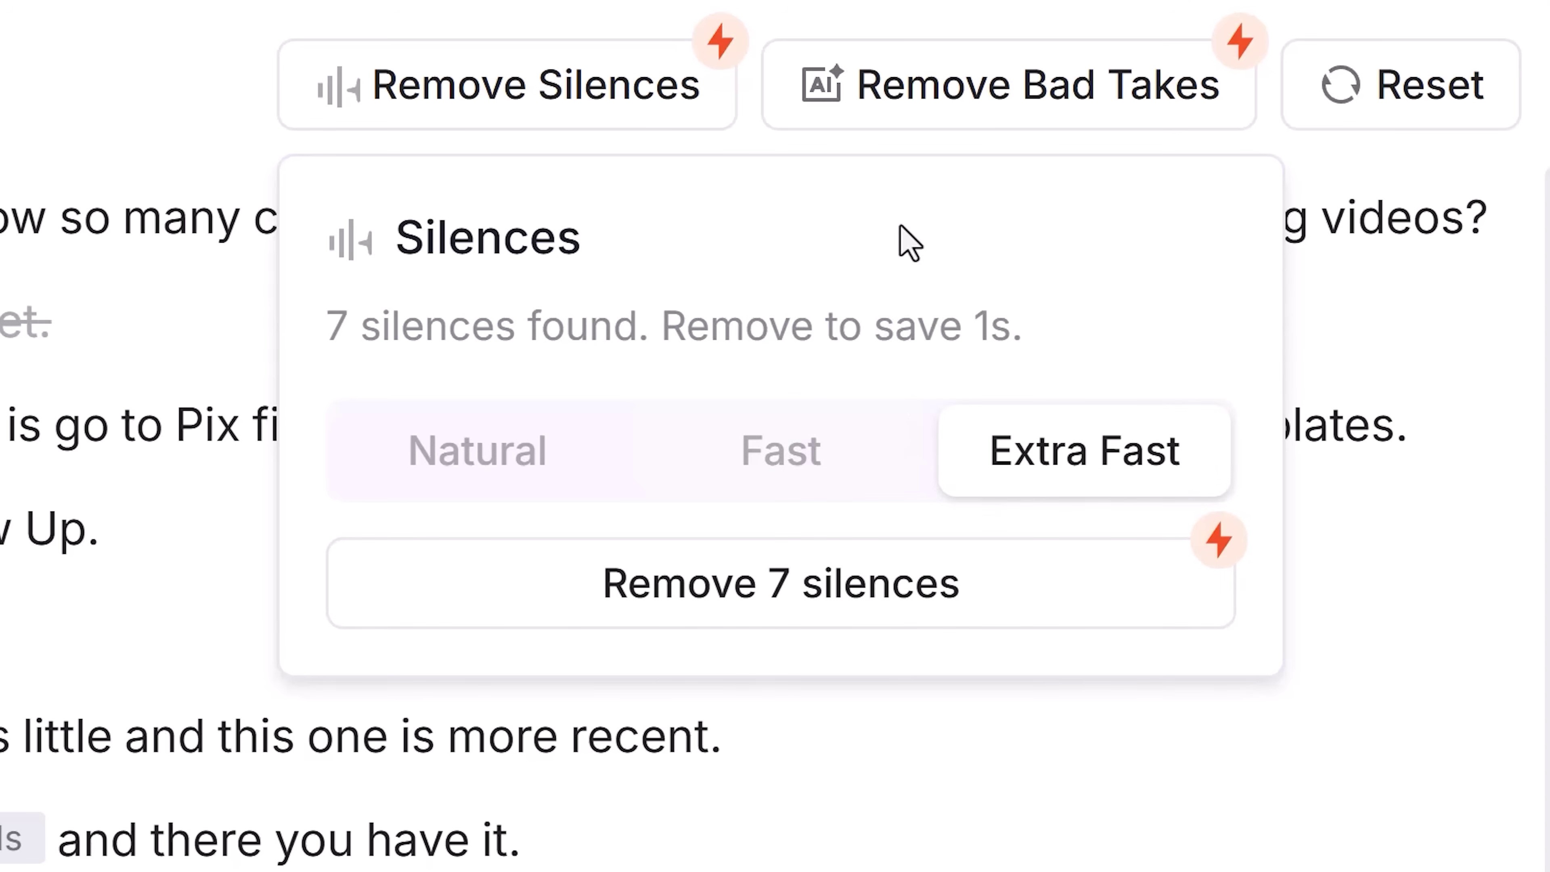
{"action": "left_click", "coordinate": [969, 110]}
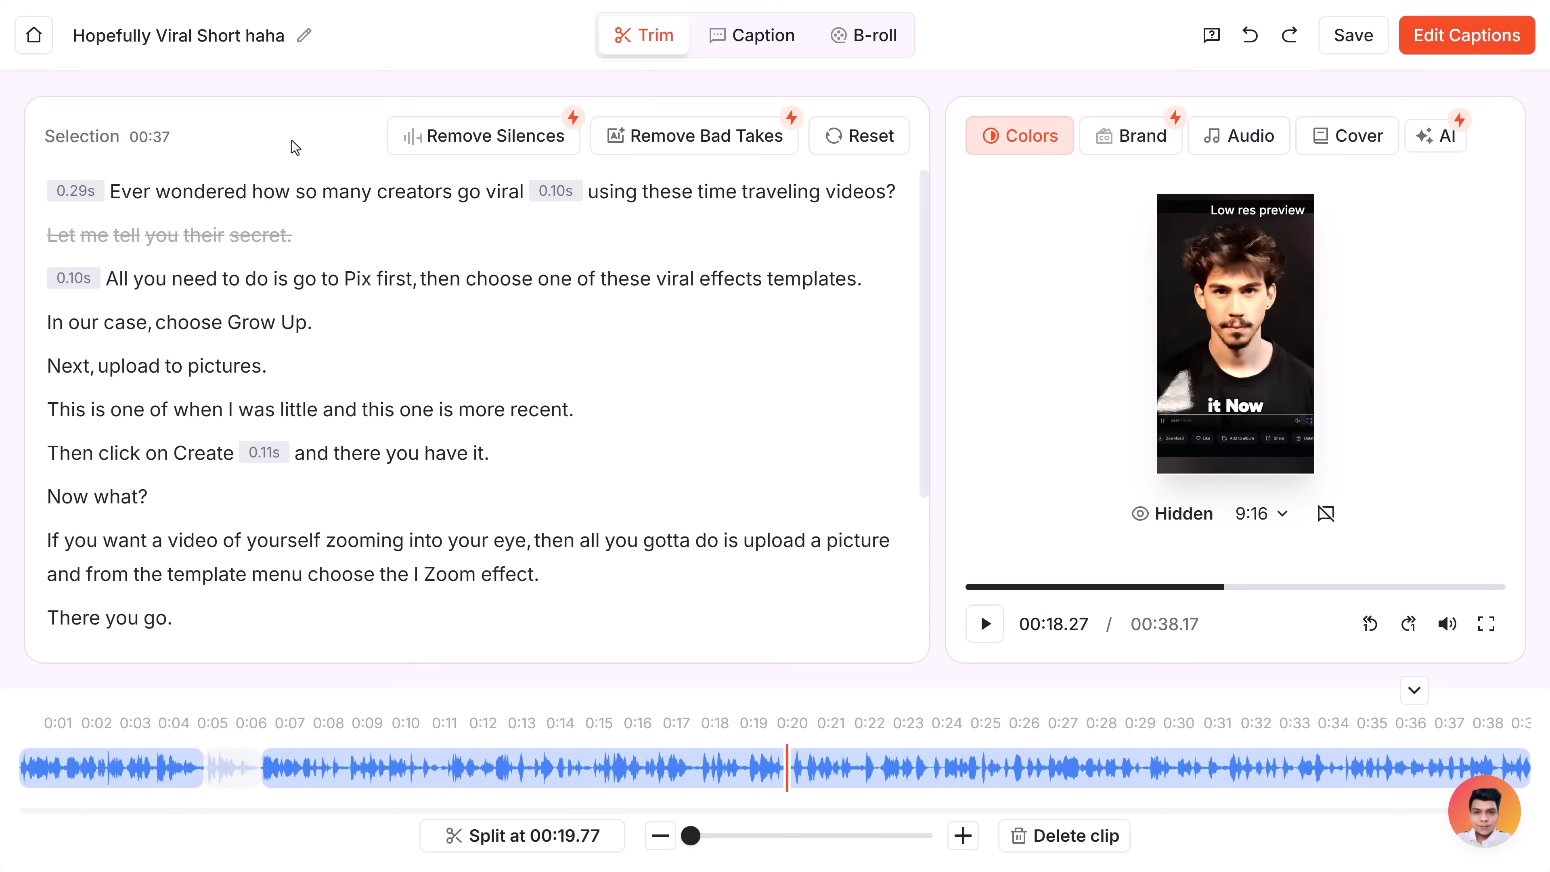
Generate Magic B-rolls at 50% from Premium Videos across the clip's scenes.
{"action": "left_click", "coordinate": [846, 38]}
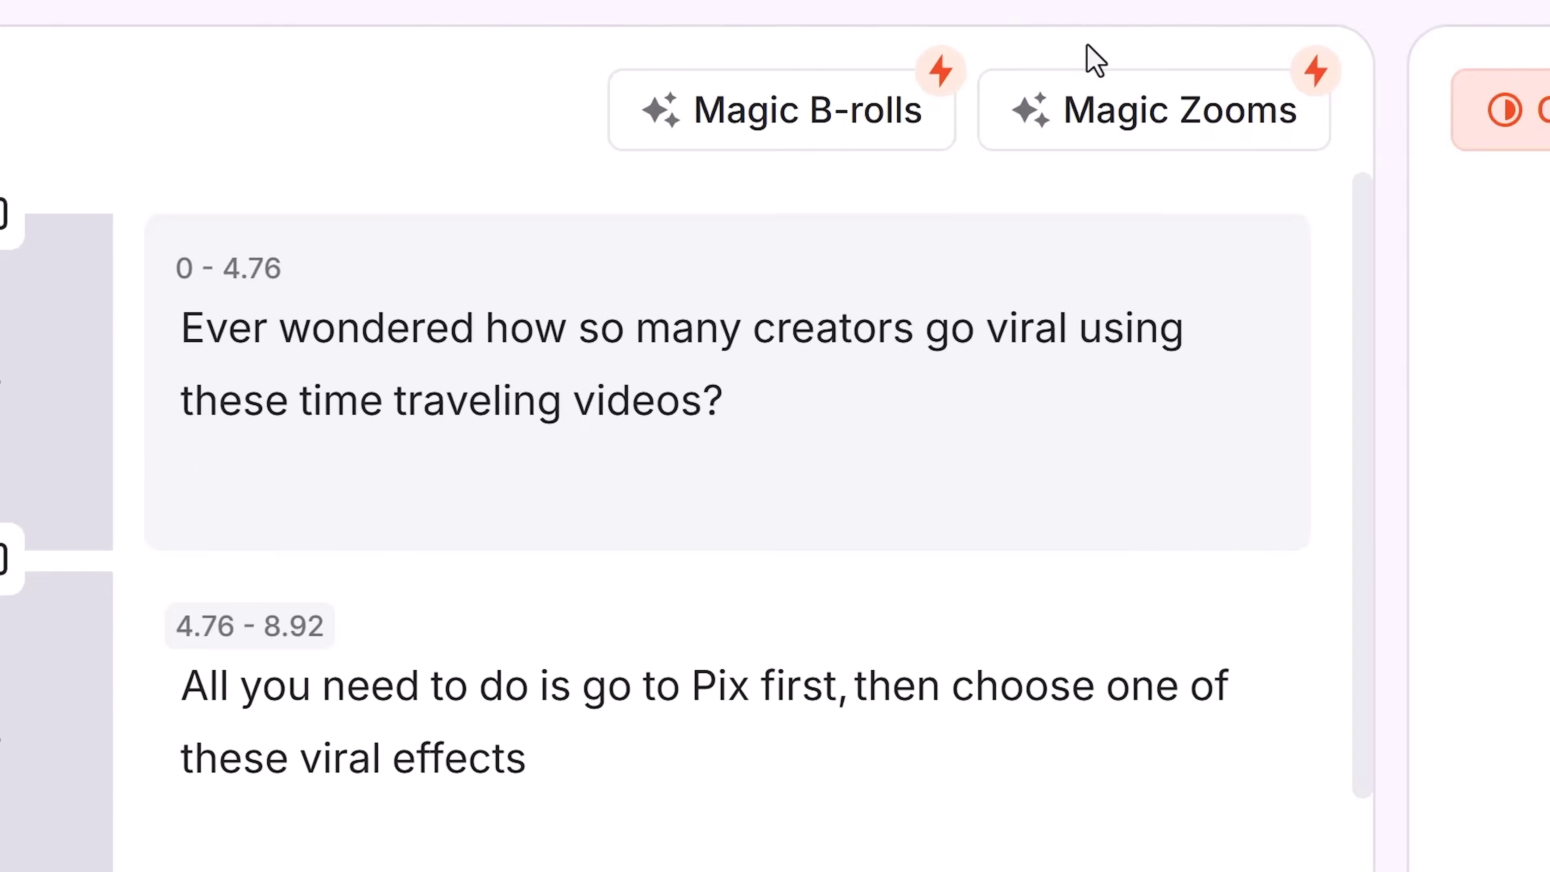
{"action": "left_click", "coordinate": [886, 145]}
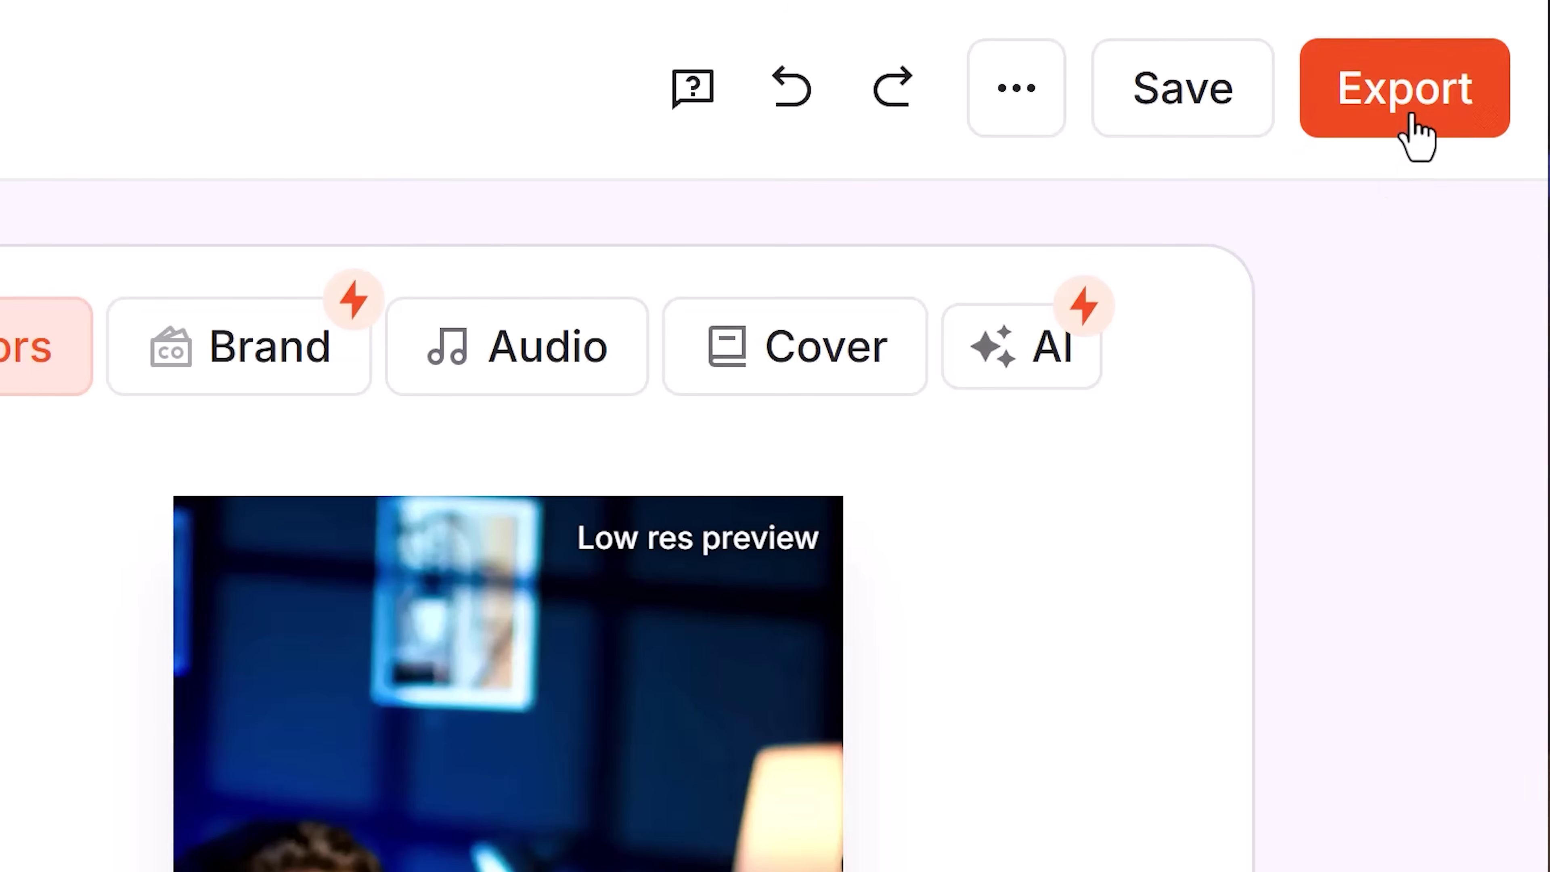
Export the short in Ultra HD (4k) at 30 FPS and view its transcript.
{"action": "left_click", "coordinate": [1500, 48]}
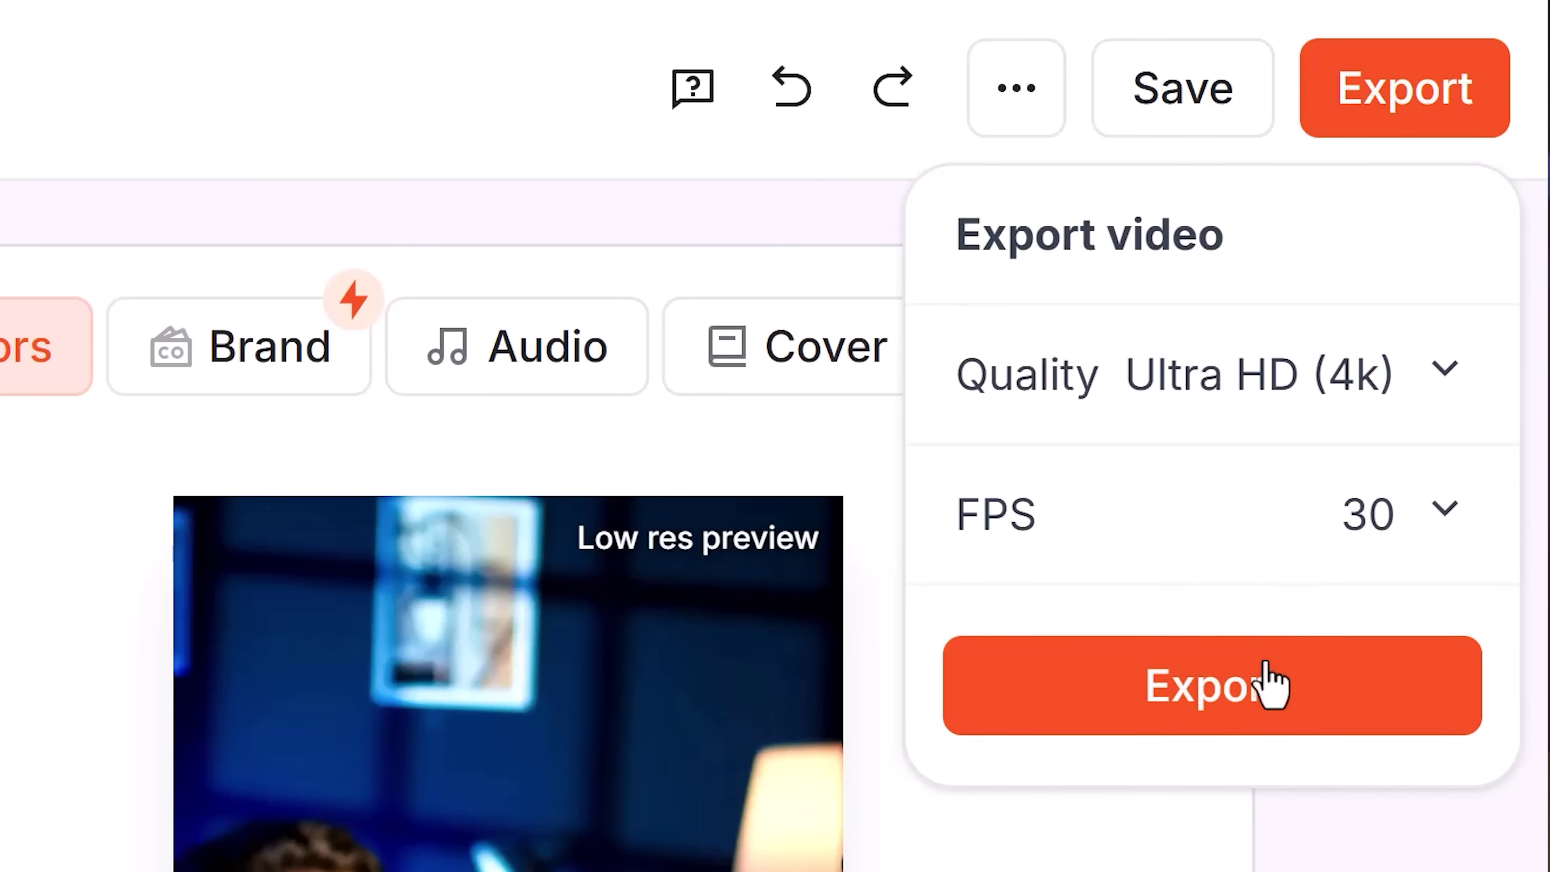
{"action": "left_click", "coordinate": [1246, 734]}
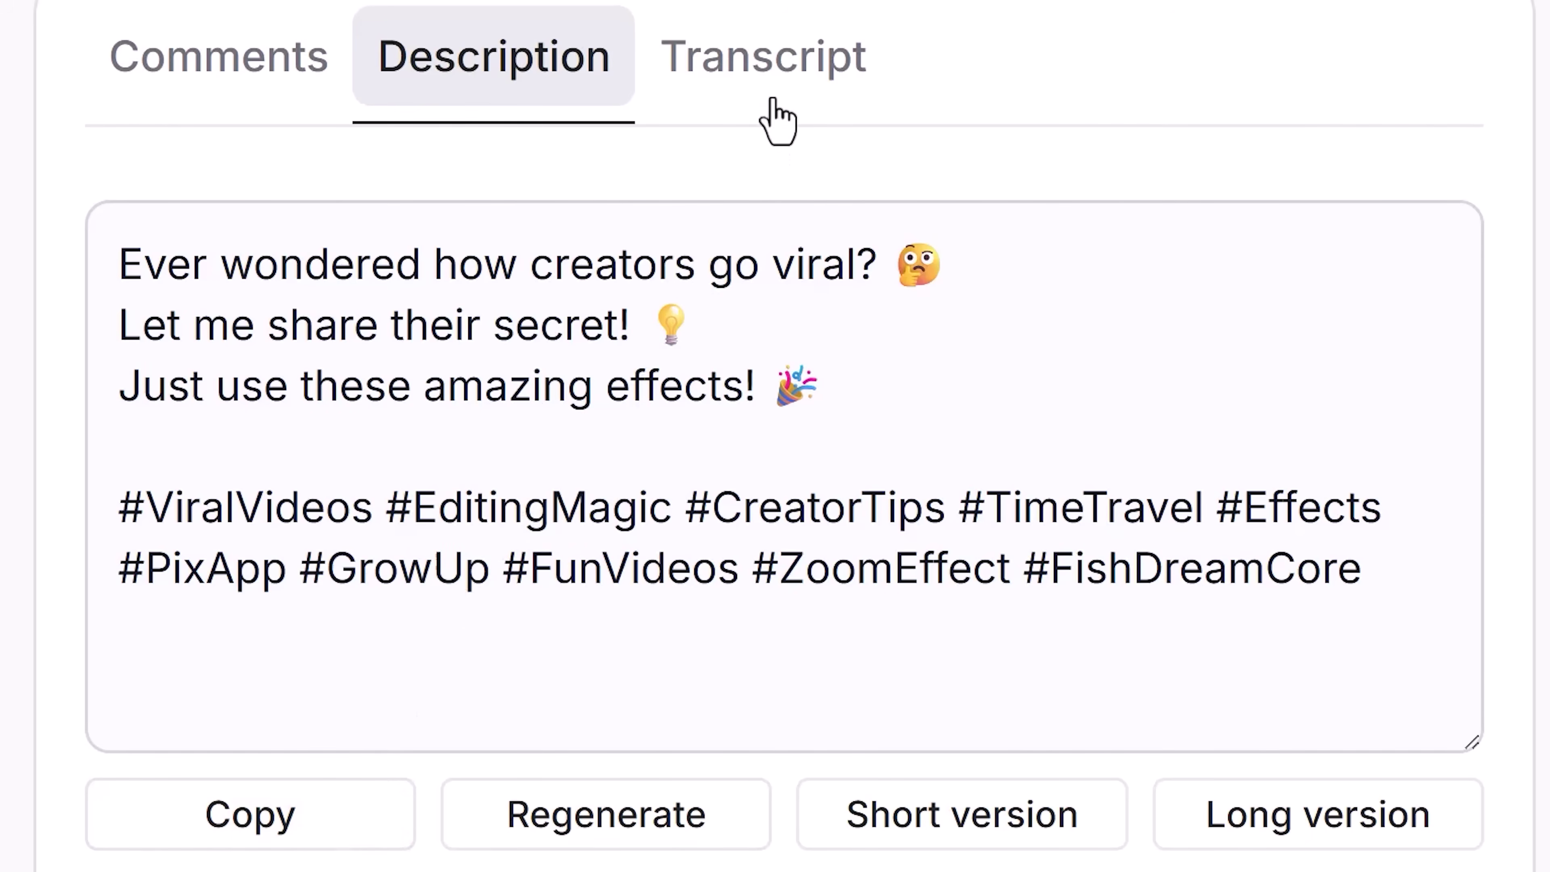
{"action": "left_click", "coordinate": [775, 116]}
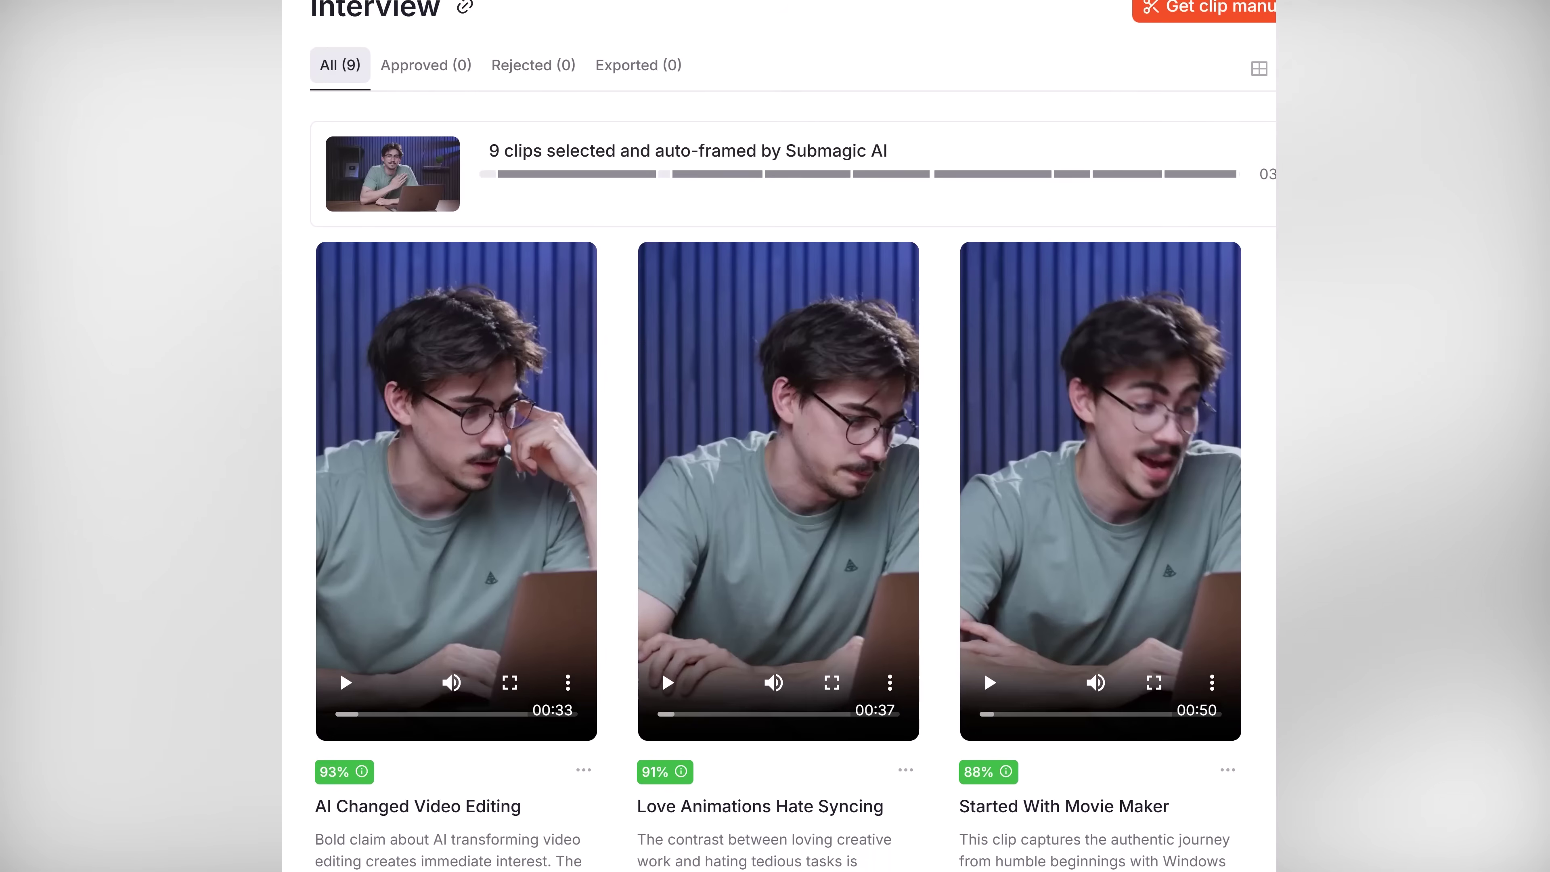
Start Magic Clips and upload the 3:56 interview video as the source.
{"action": "scroll", "coordinate": [778, 427], "scroll_direction": "down", "scroll_amount": 10}
{"action": "scroll", "coordinate": [779, 428], "scroll_direction": "down", "scroll_amount": 9}
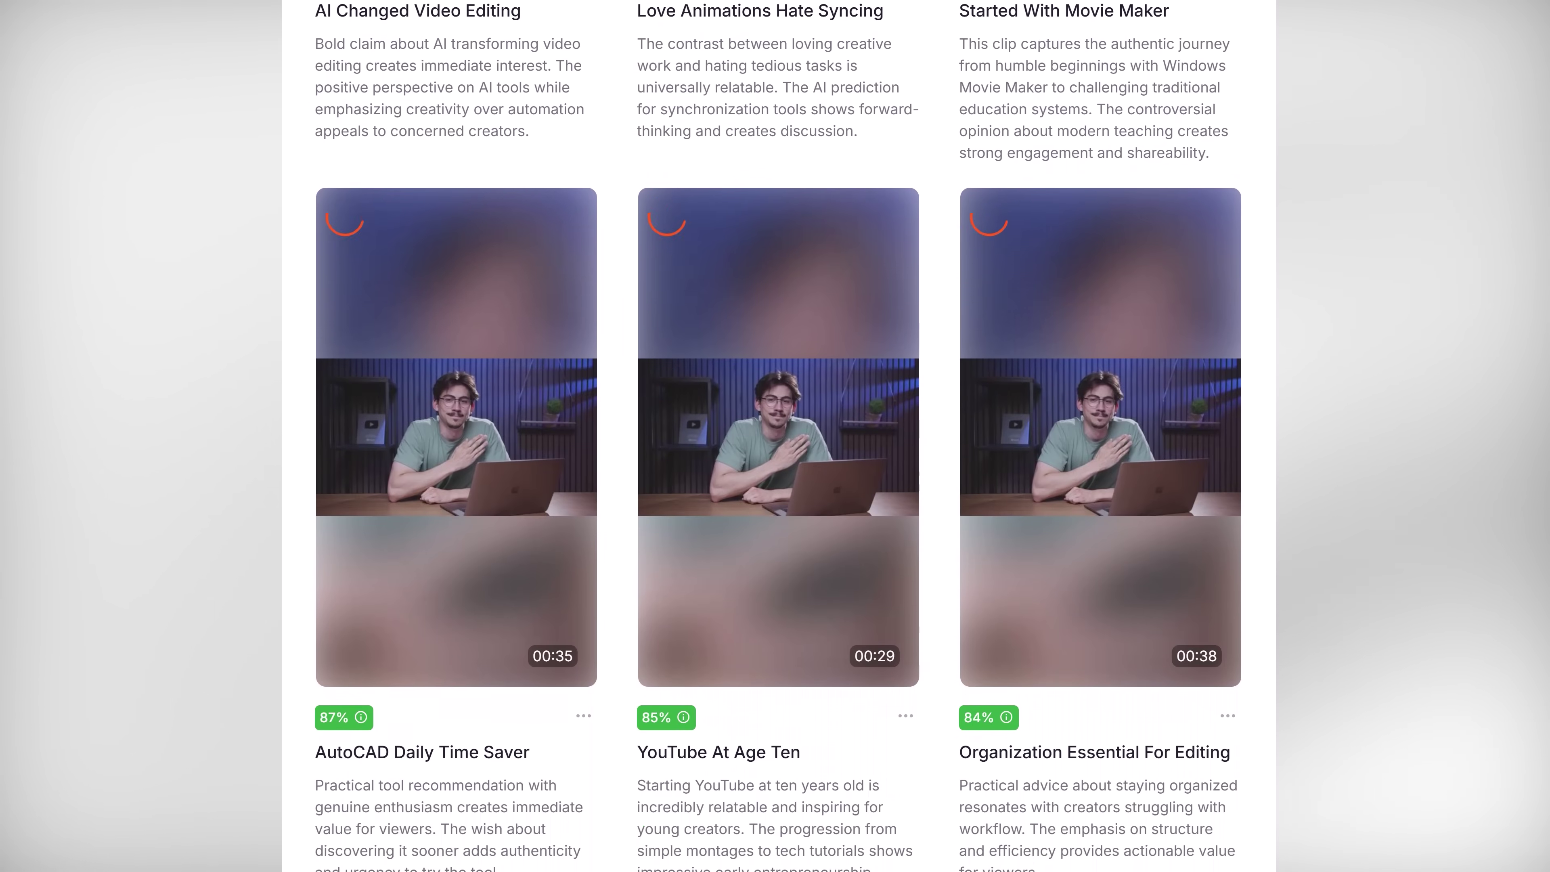
{"action": "scroll", "coordinate": [778, 428], "scroll_direction": "down", "scroll_amount": 3}
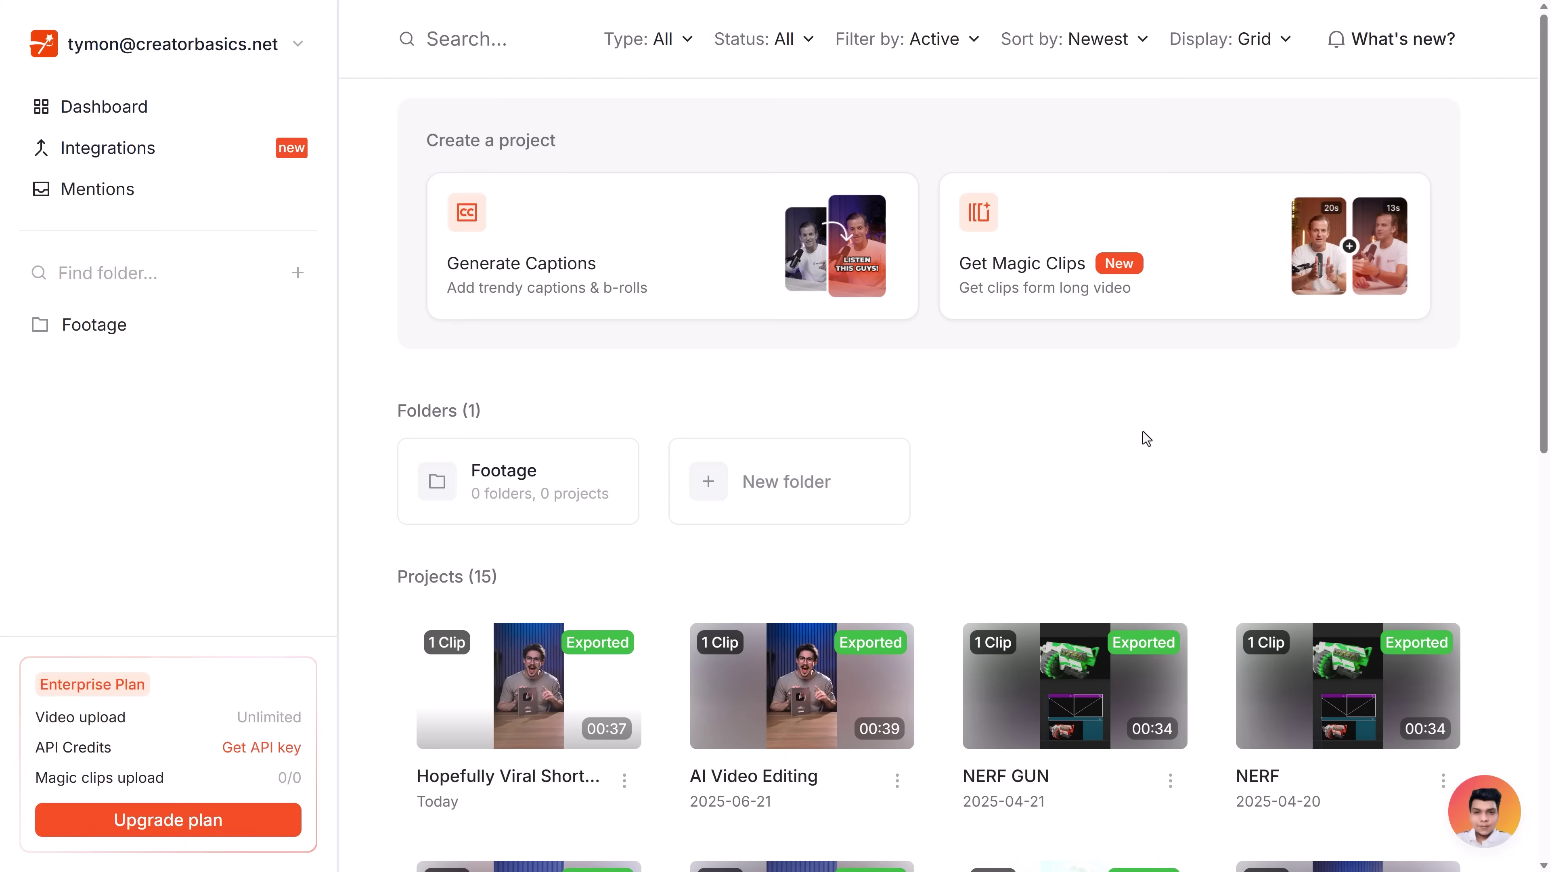
{"action": "left_click", "coordinate": [1190, 315]}
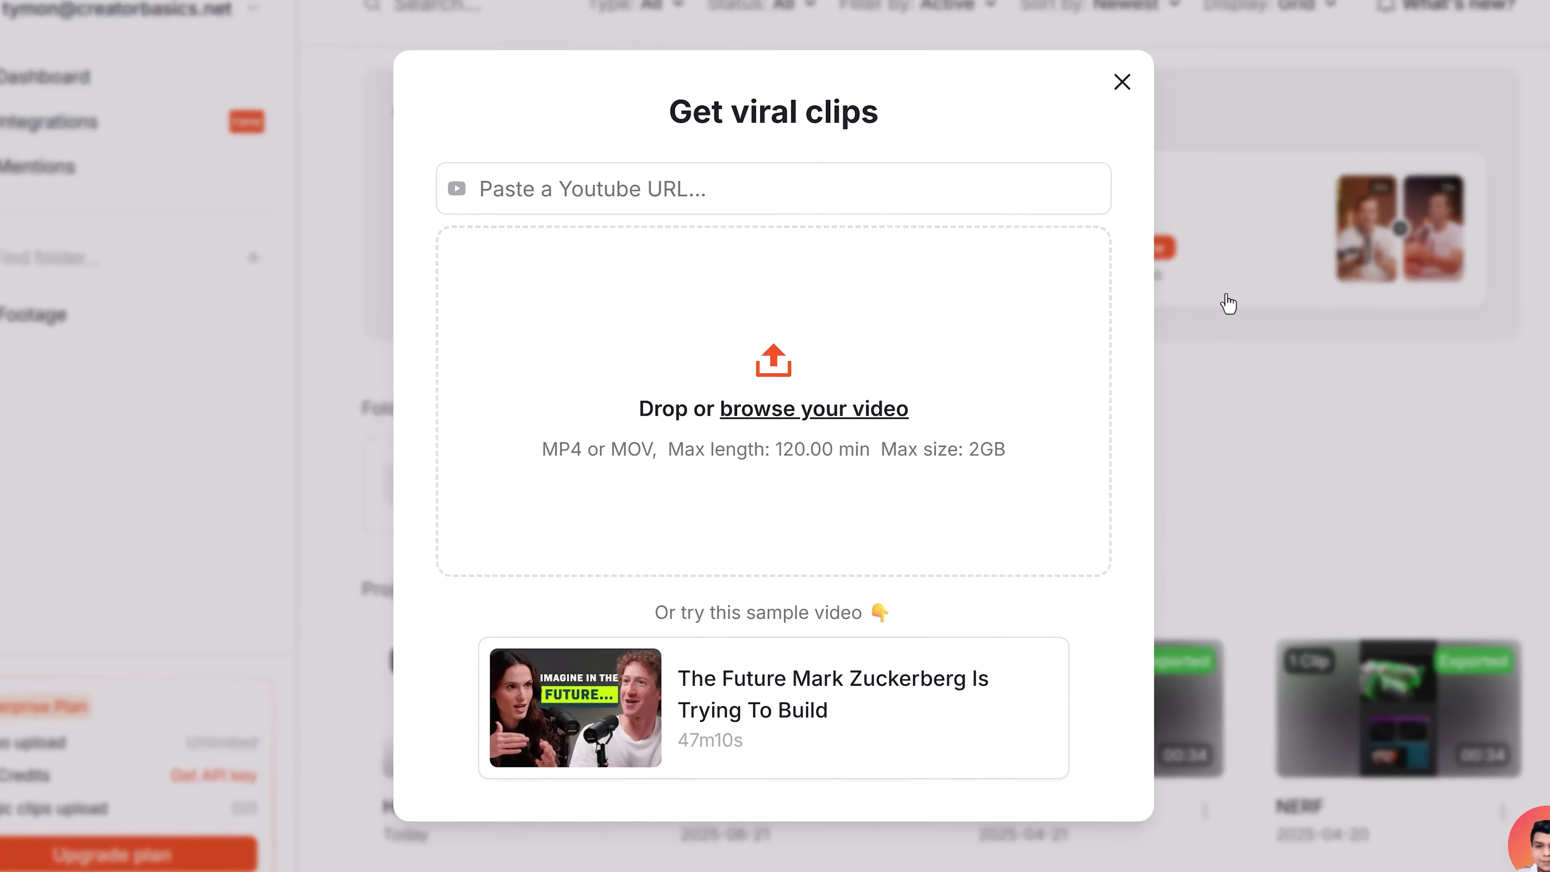
{"action": "left_click", "coordinate": [698, 173]}
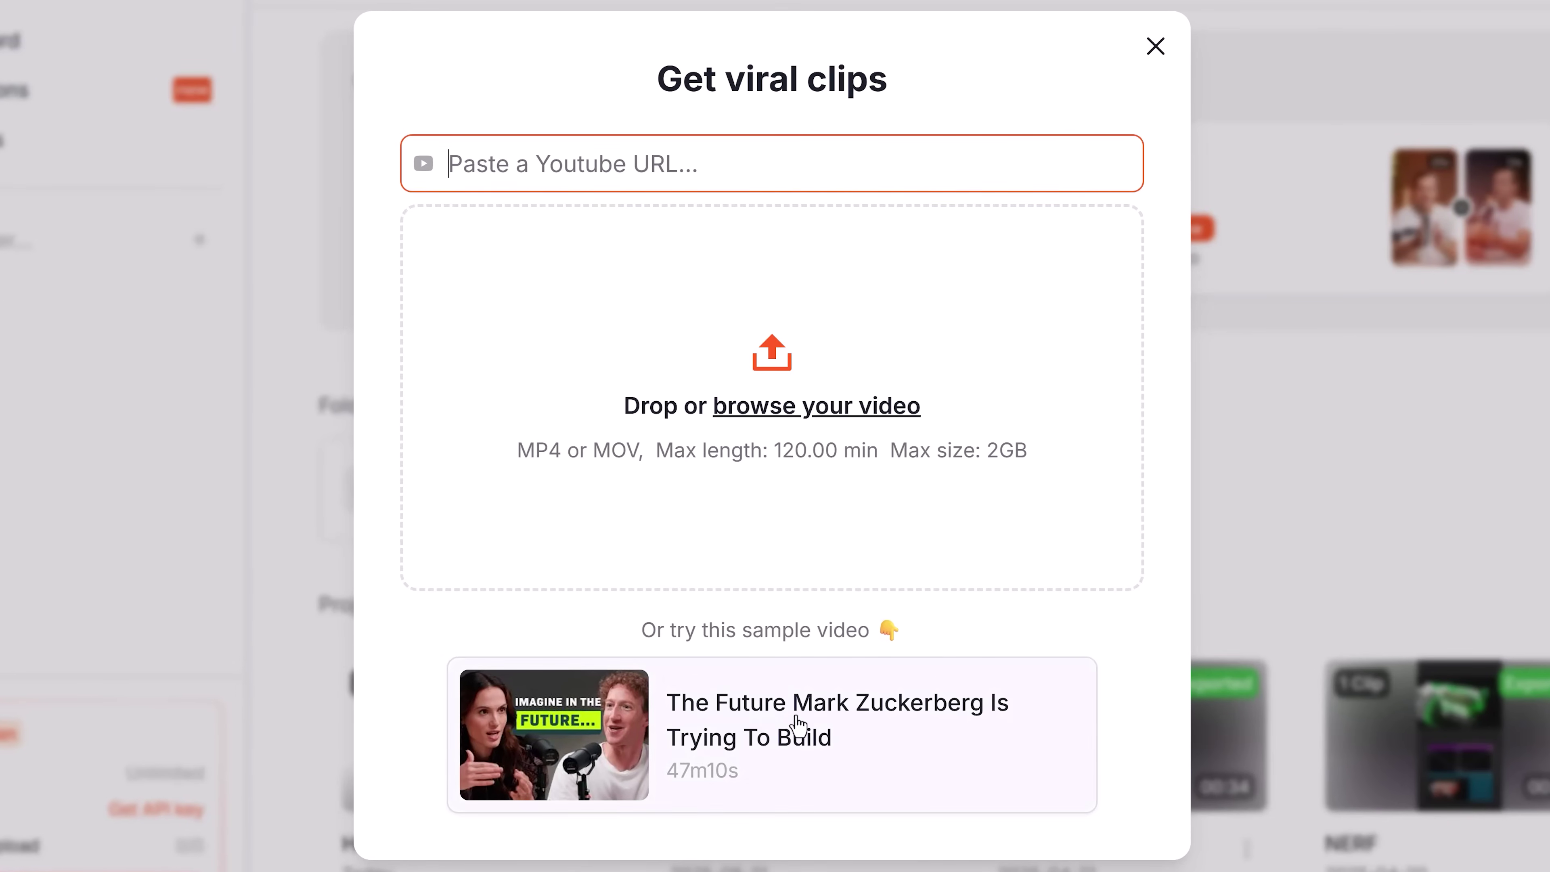
{"action": "left_click_drag", "start_coordinate": [991, 696], "coordinate": [927, 295]}
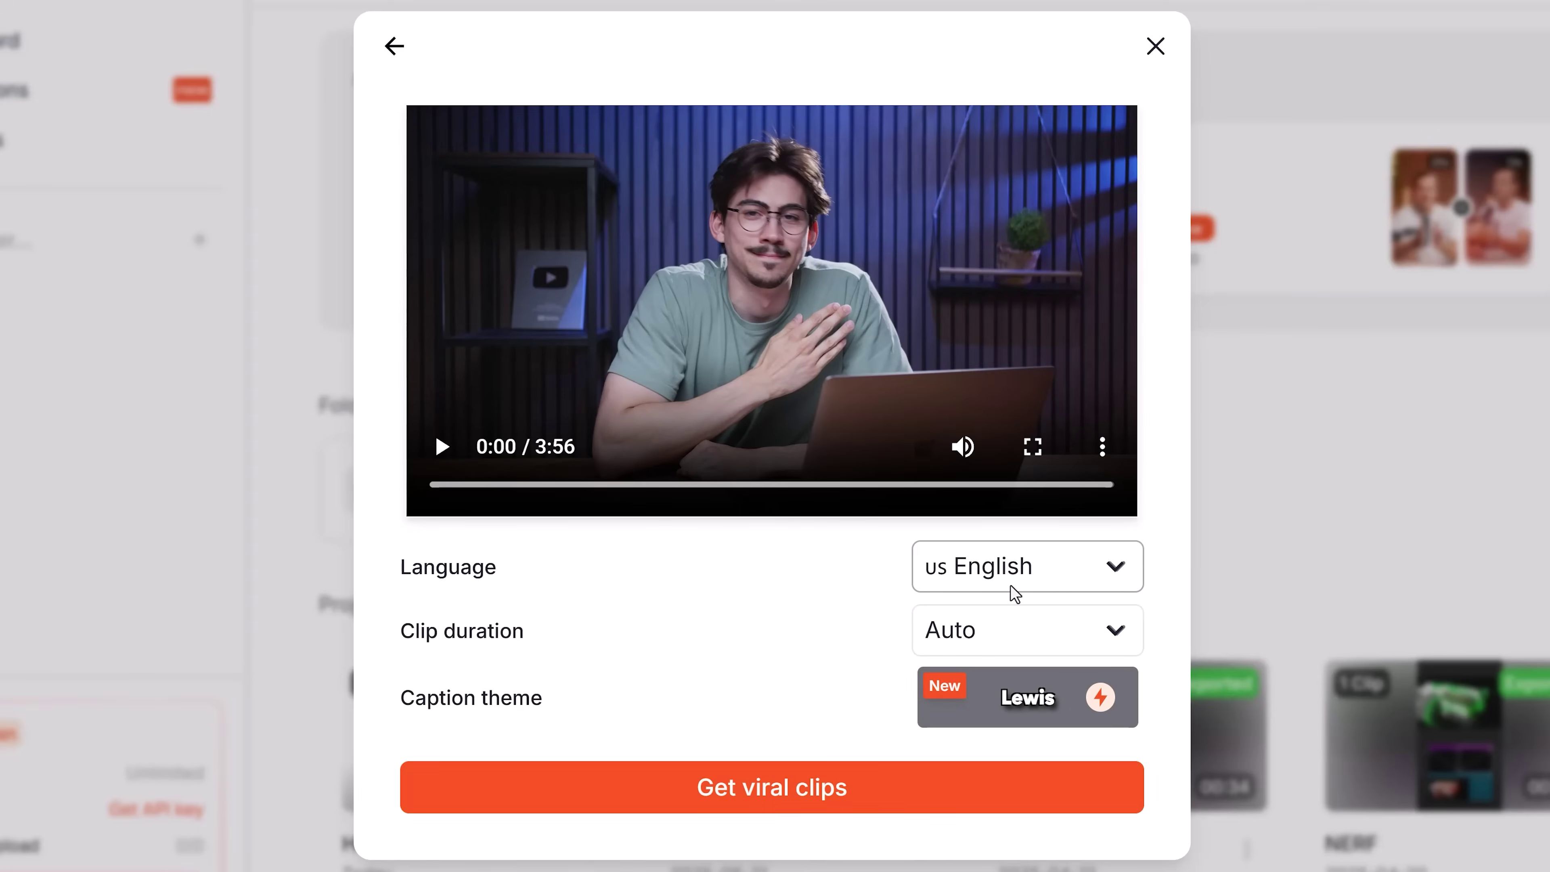
Set clip duration to 30s - 59s and choose the LEON caption theme.
{"action": "left_click", "coordinate": [1046, 630]}
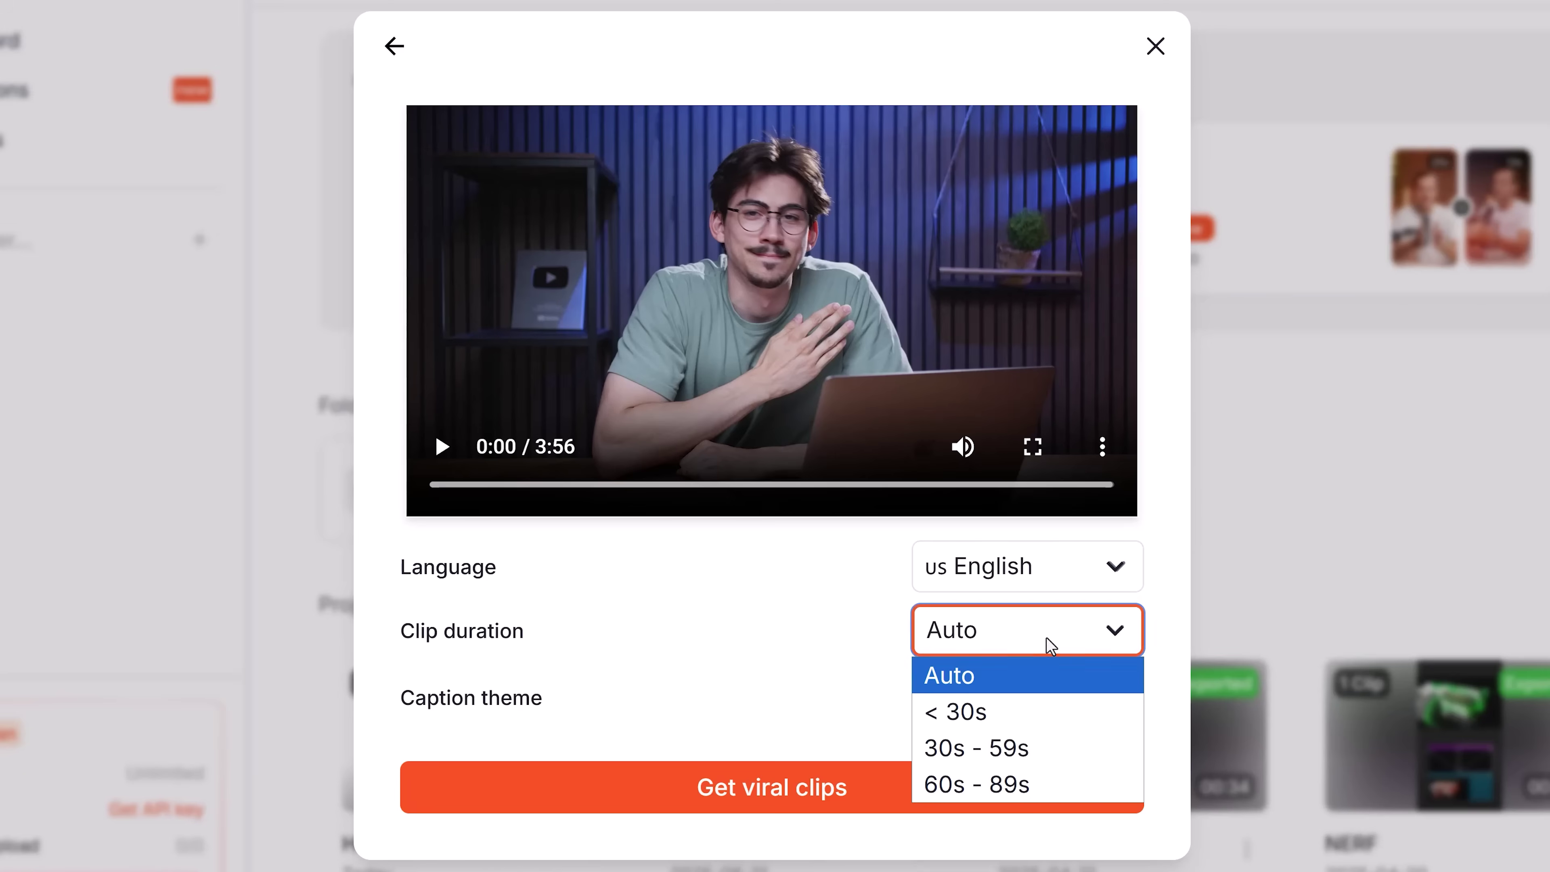
{"action": "left_click", "coordinate": [1027, 757]}
{"action": "left_click", "coordinate": [1031, 702]}
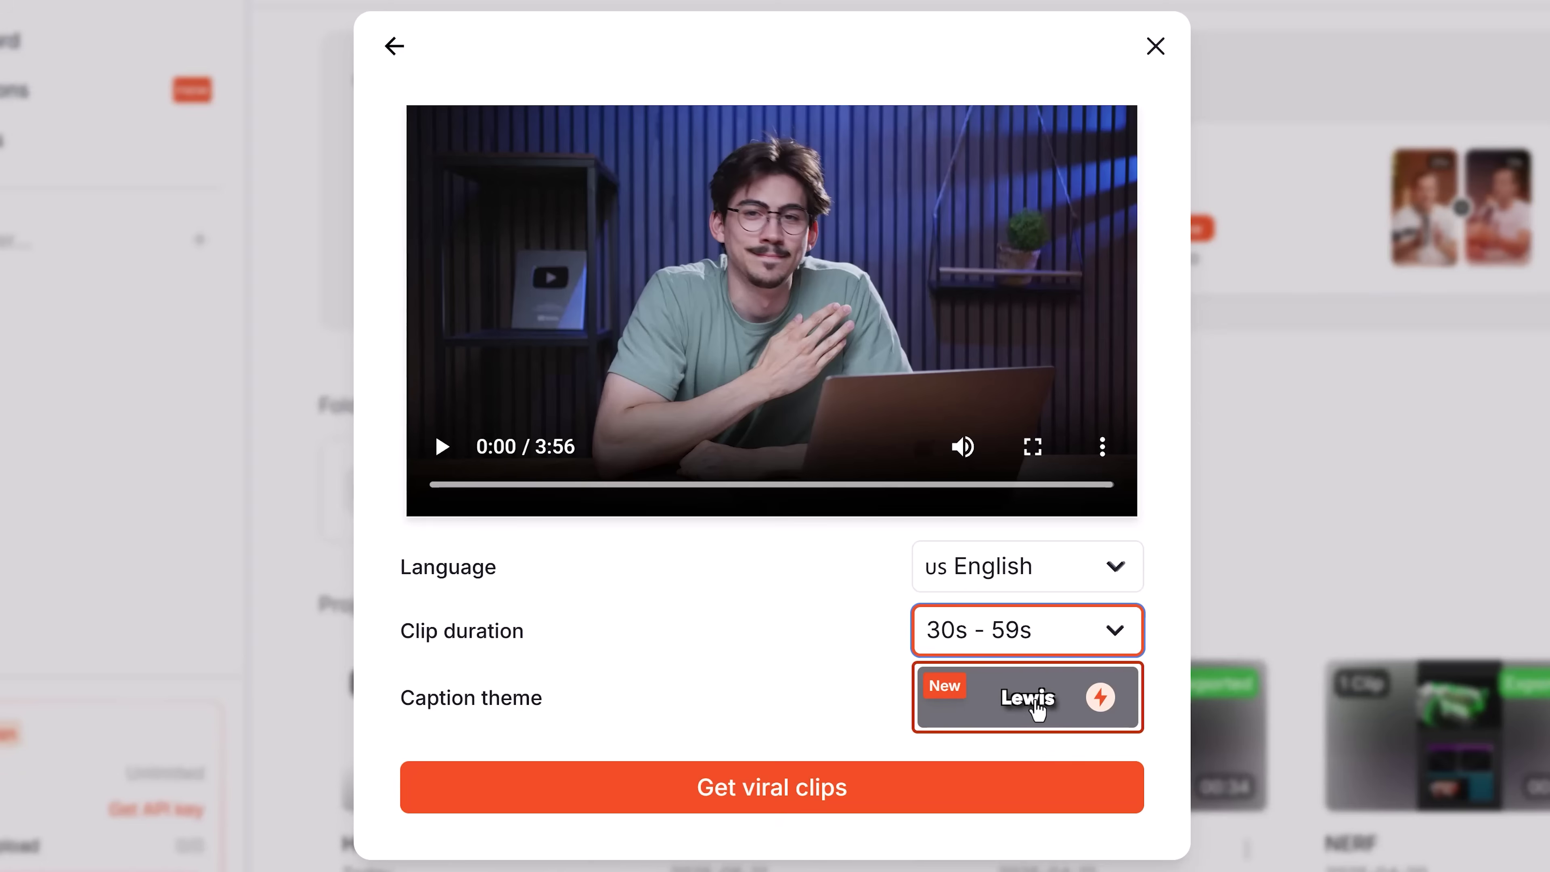
{"action": "left_click", "coordinate": [1029, 707]}
{"action": "left_click", "coordinate": [1032, 708]}
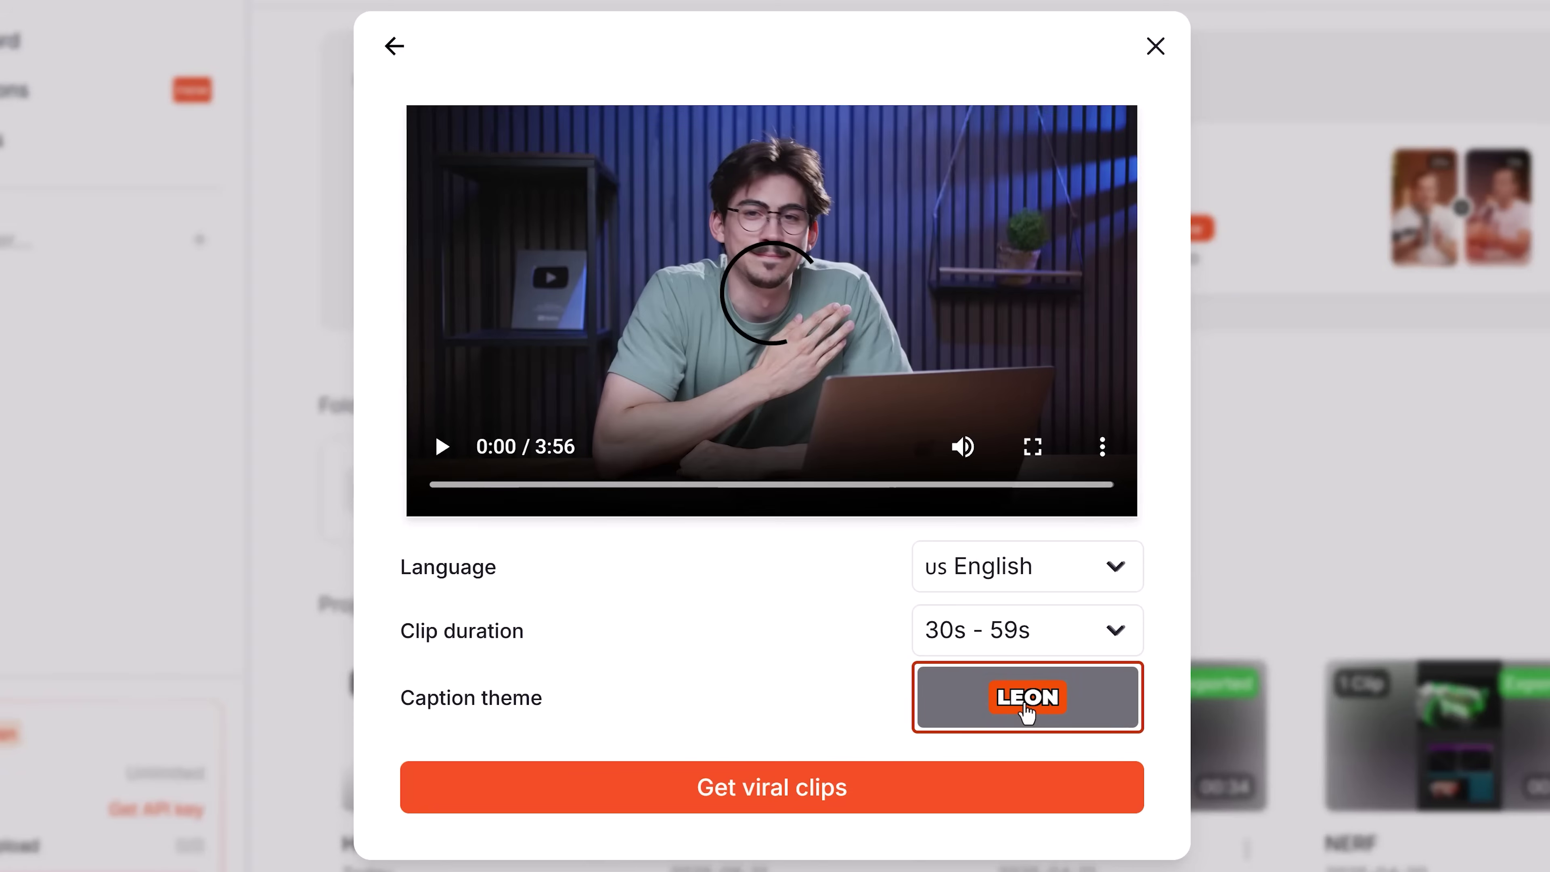
Generate the clips, then browse the Interview project's nine clips, including 'Started With Movie Maker' at 88%.
{"action": "left_click", "coordinate": [787, 781]}
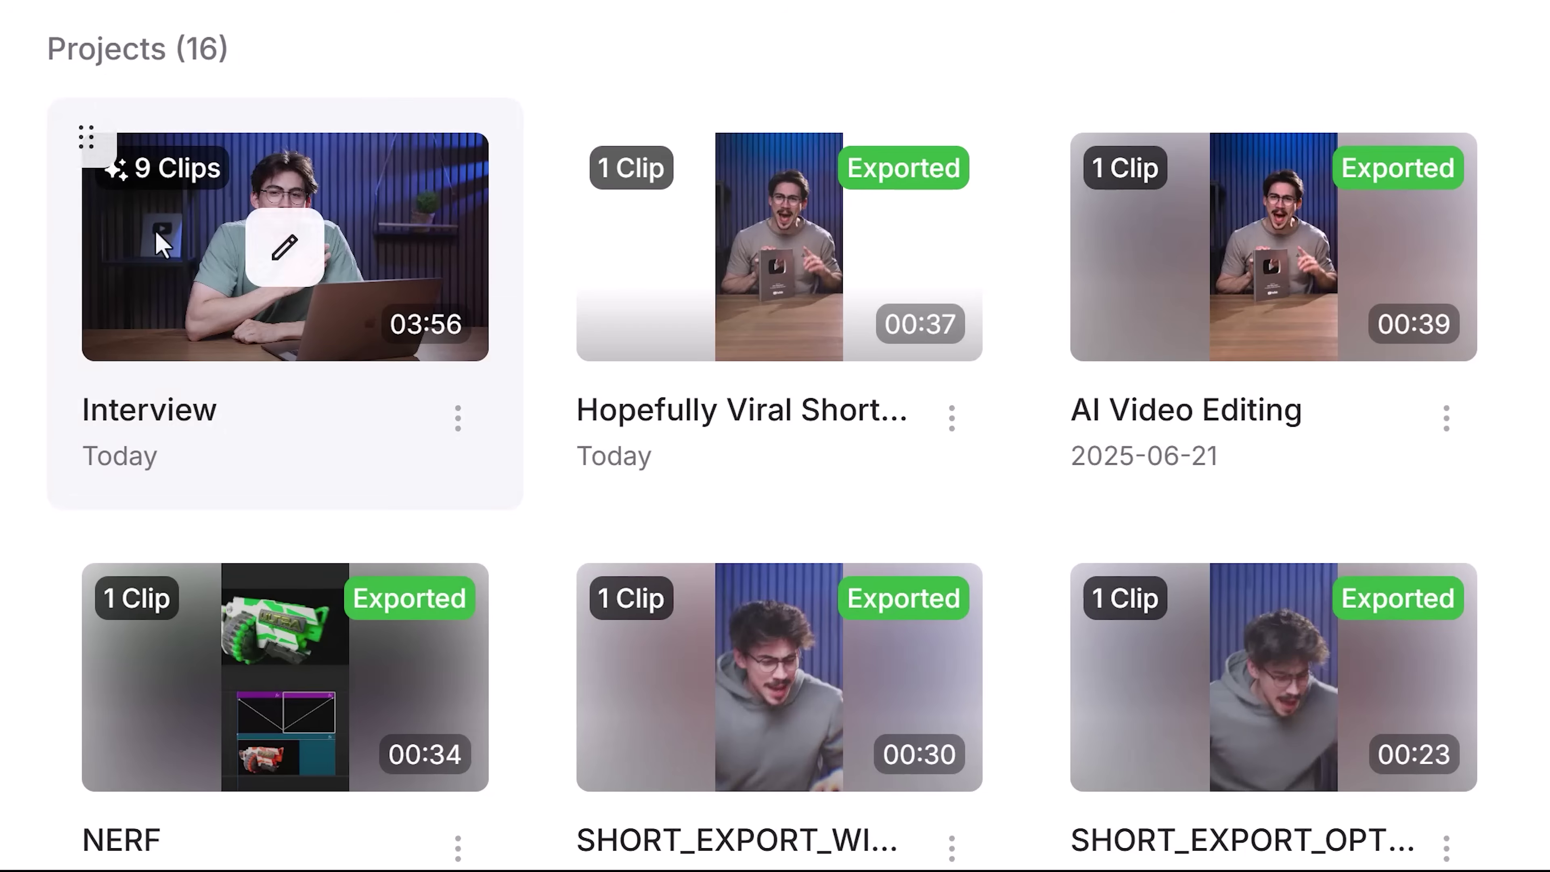
{"action": "left_click", "coordinate": [278, 245]}
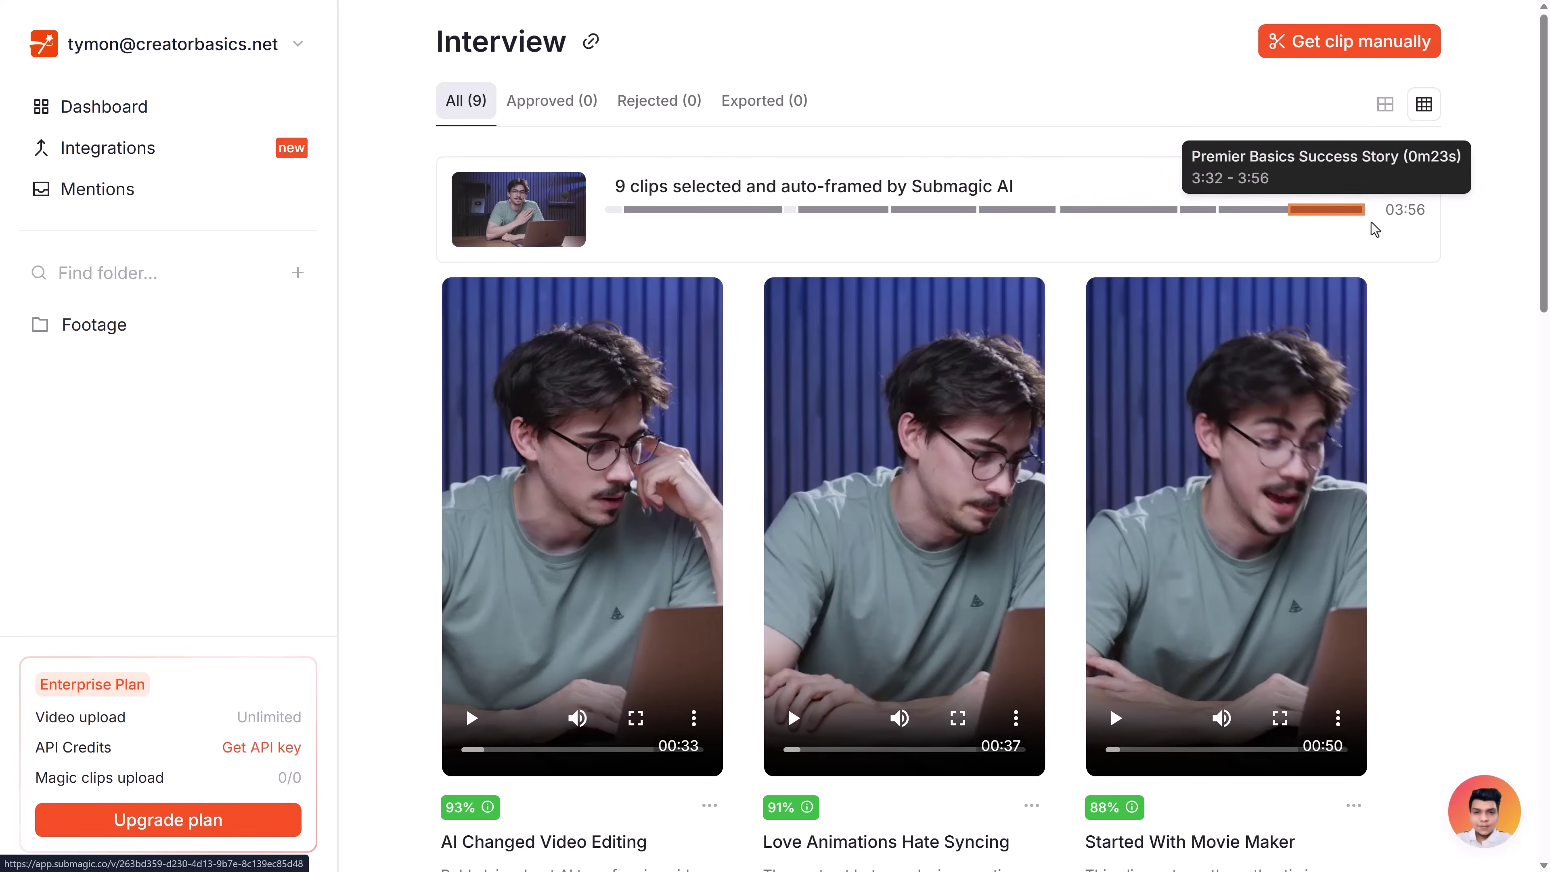
{"action": "scroll", "coordinate": [1544, 160], "scroll_direction": "down", "scroll_amount": 15}
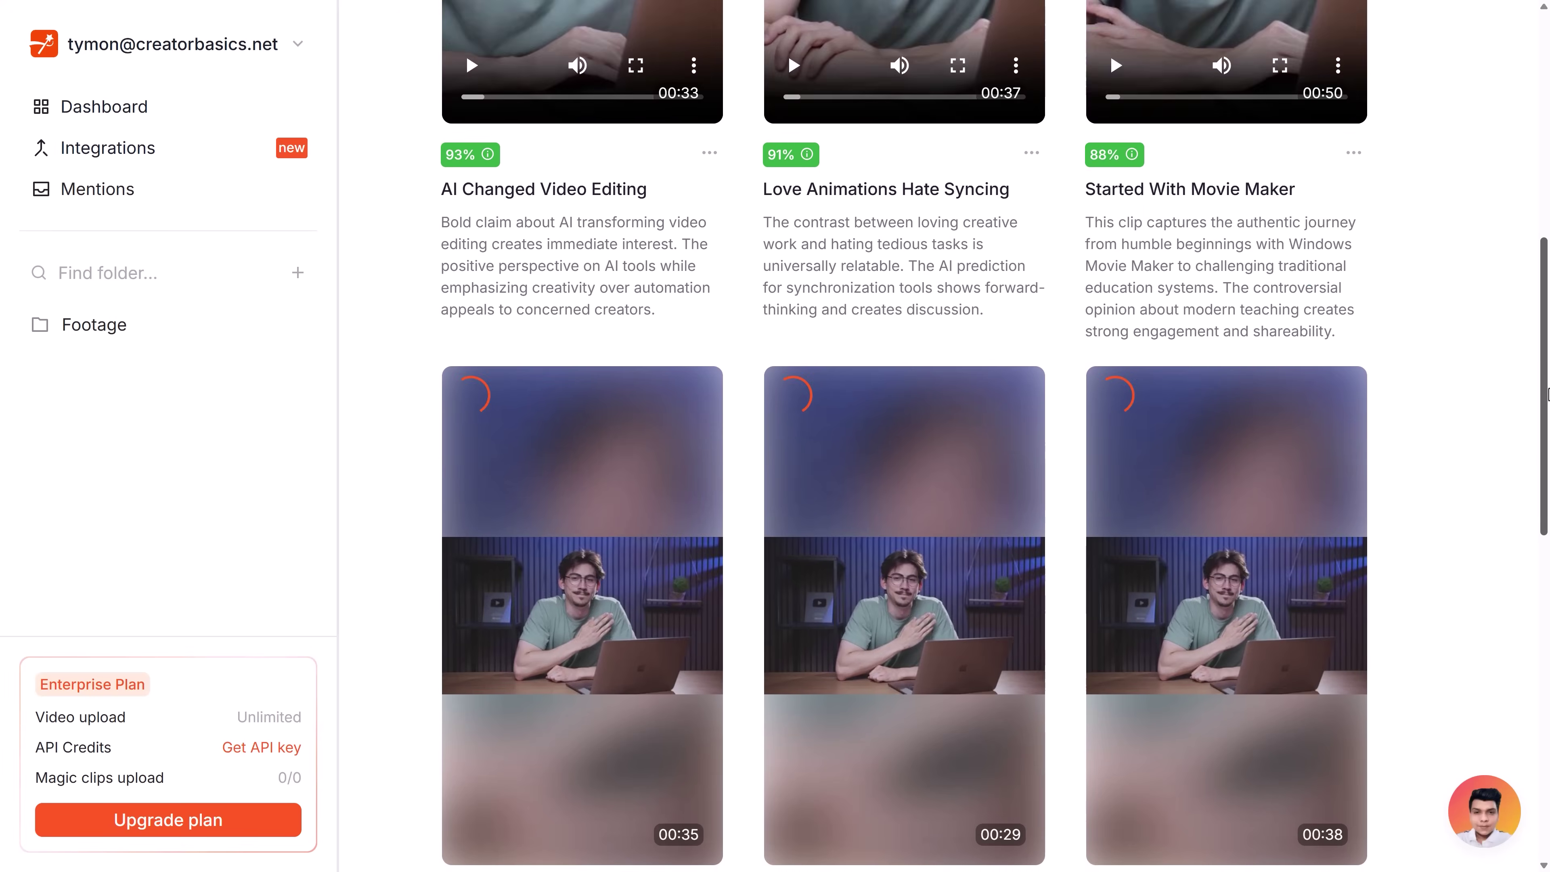
{"action": "scroll", "coordinate": [994, 436], "scroll_direction": "down", "scroll_amount": 8}
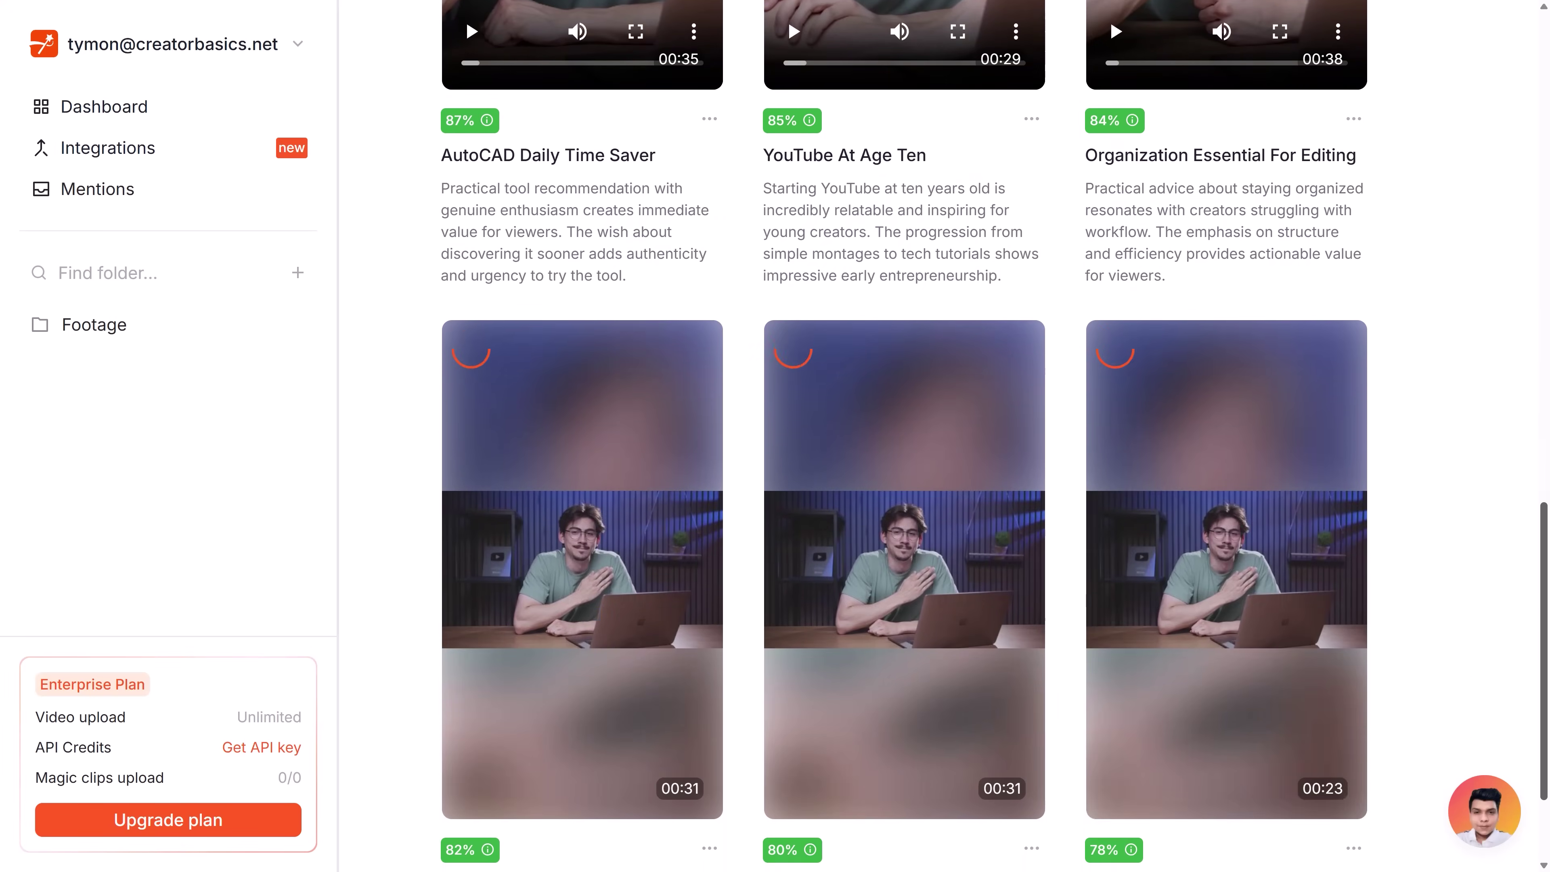
{"action": "scroll", "coordinate": [1546, 666], "scroll_direction": "down", "scroll_amount": 4}
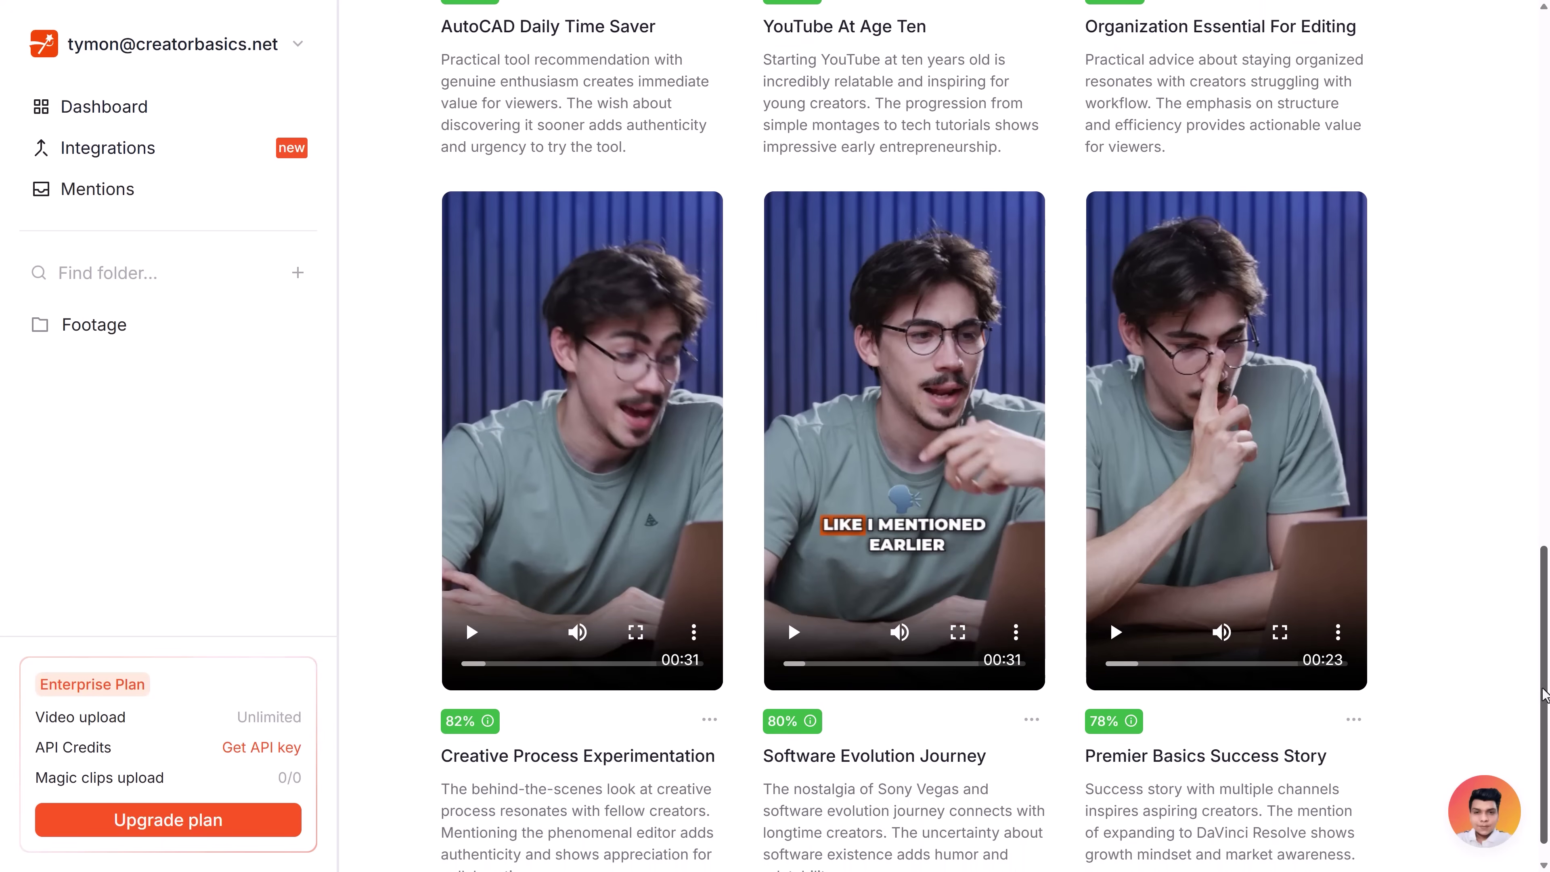
{"action": "scroll", "coordinate": [1485, 447], "scroll_direction": "up", "scroll_amount": 14}
{"action": "scroll", "coordinate": [1482, 440], "scroll_direction": "up", "scroll_amount": 10}
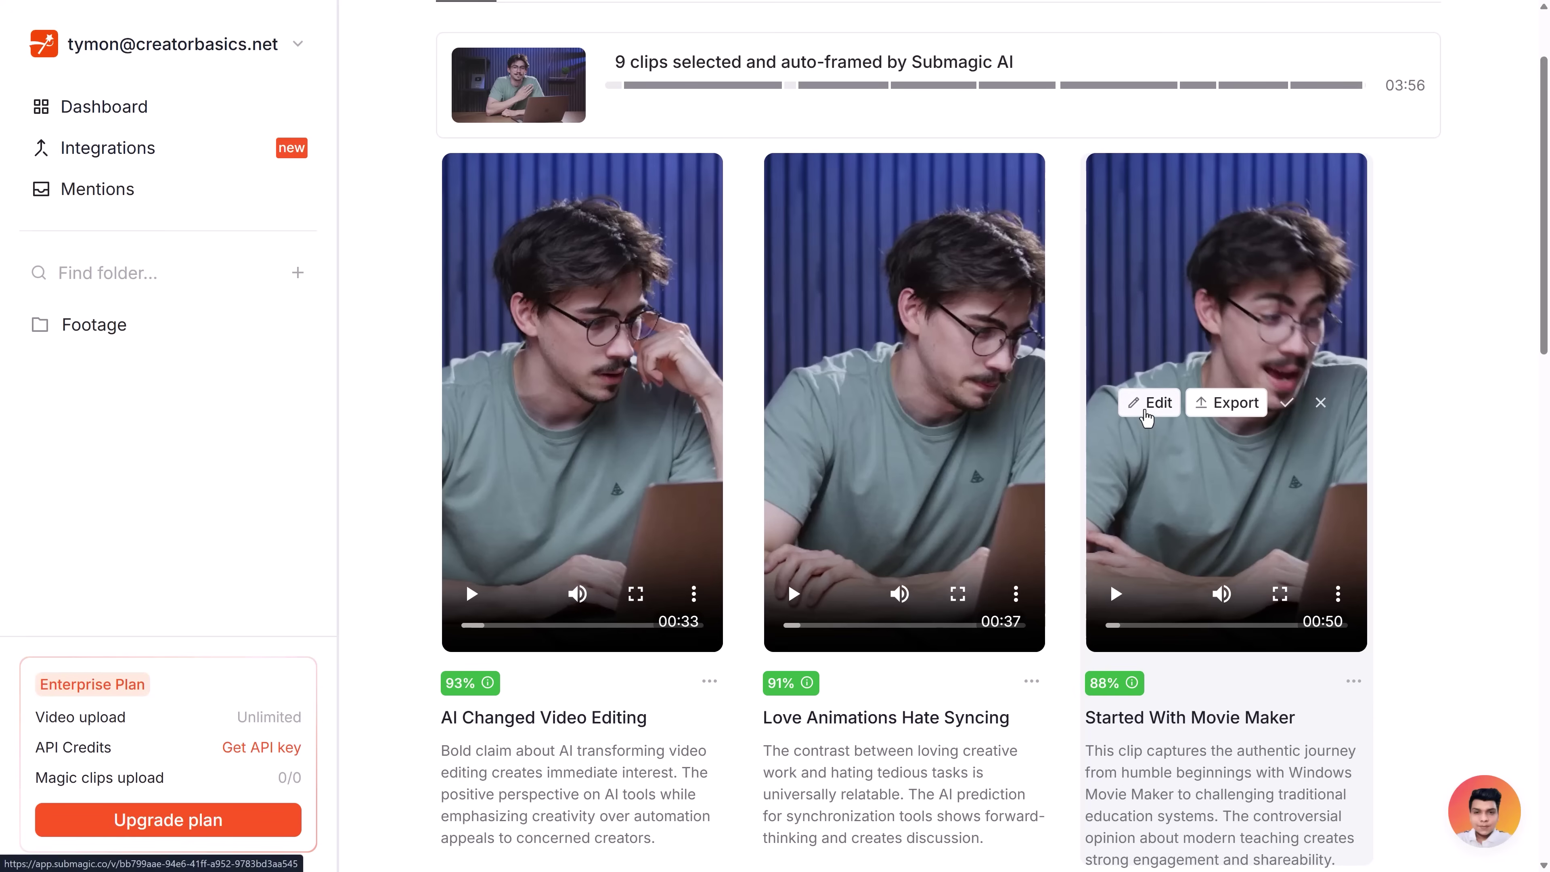
Open the 'Started with Movie Maker' clip's captions in the editor and play its preview.
{"action": "left_click", "coordinate": [1145, 404]}
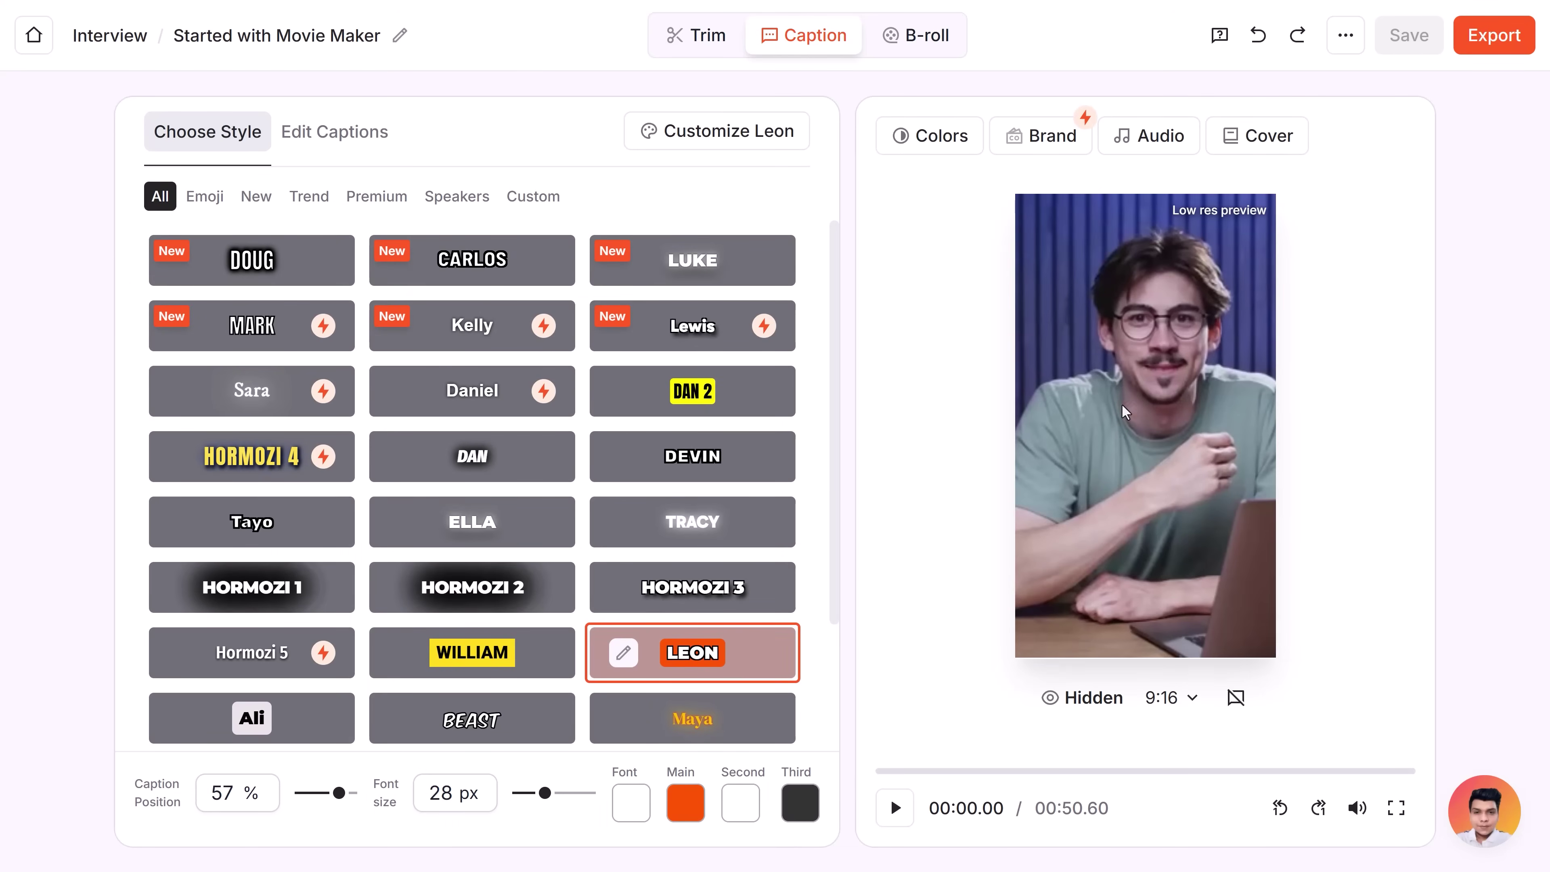
{"action": "left_click", "coordinate": [373, 139]}
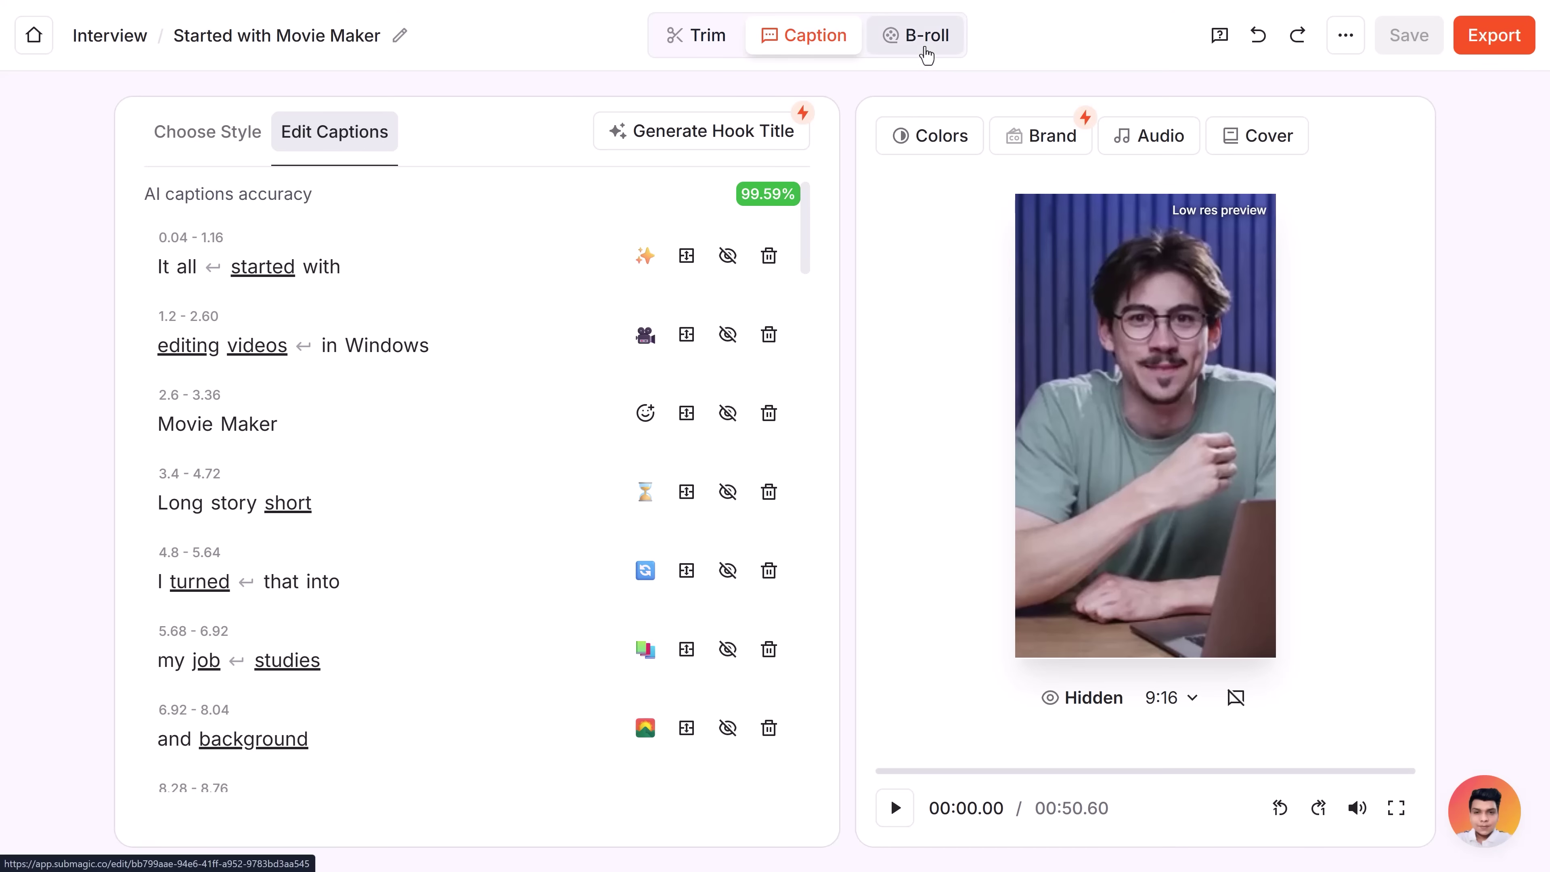
{"action": "key", "text": "space"}
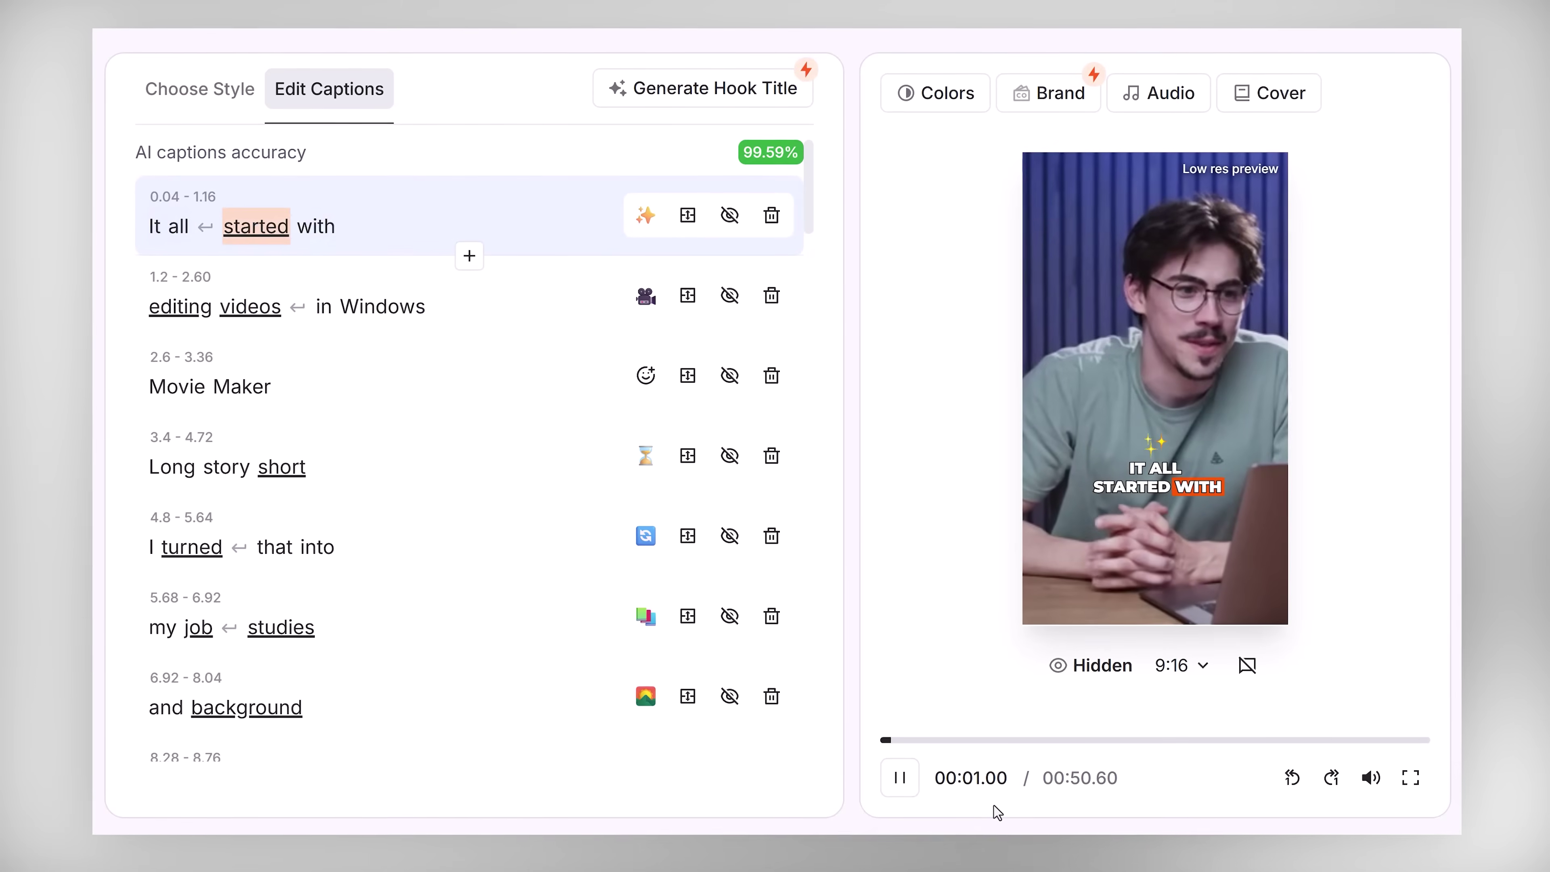